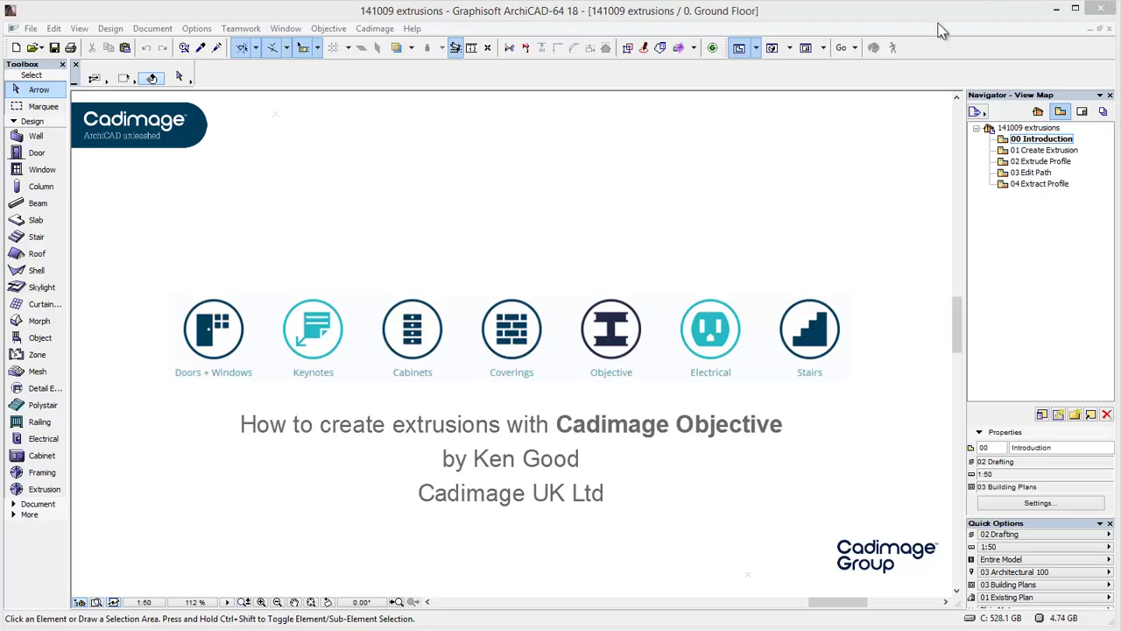
Open the '01 Create Extrusion' view from the Navigator View Map
{"action": "double_click", "coordinate": [1042, 150]}
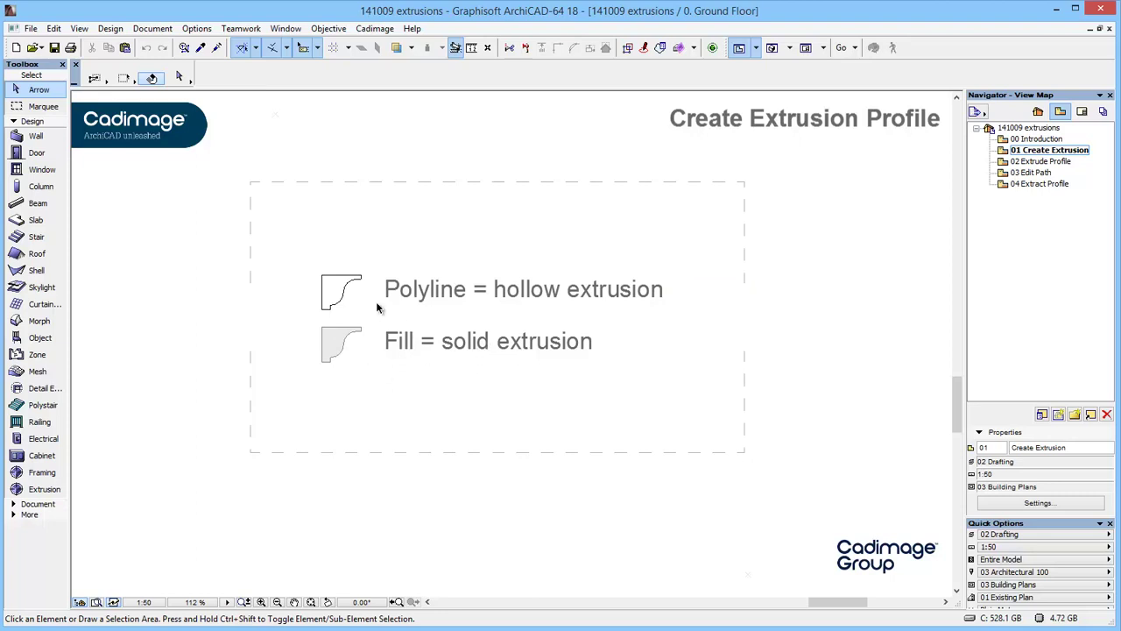
Save the selected polyline as embedded-library Extrusion profile 'polyline', keeping the original shape
{"action": "left_click", "coordinate": [344, 296]}
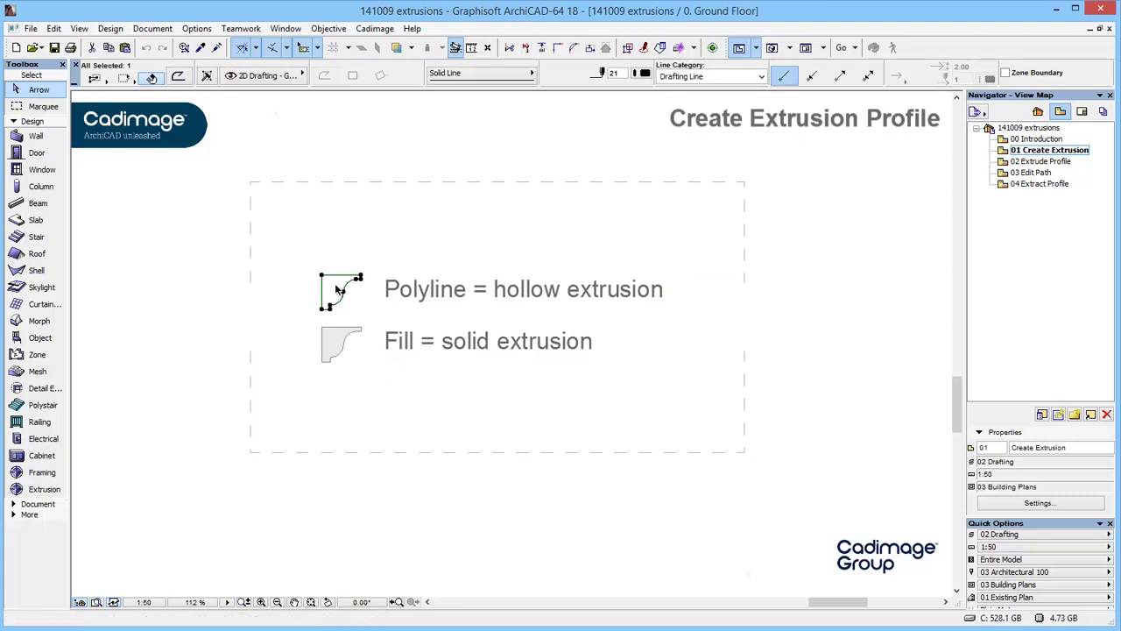
{"action": "left_click", "coordinate": [329, 28]}
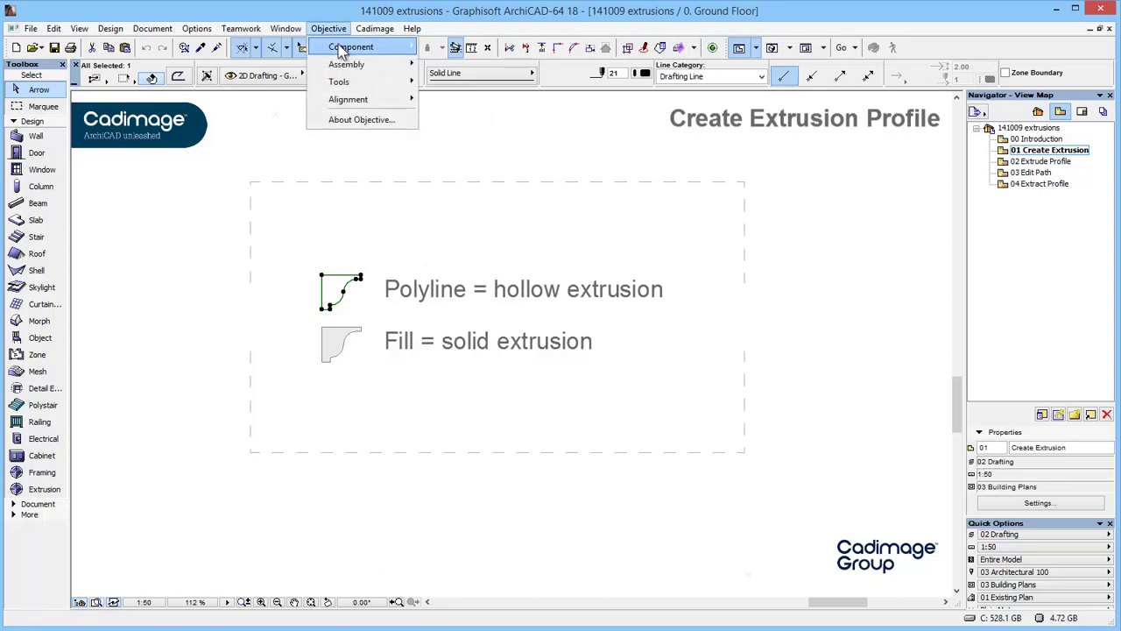
{"action": "mouse_move", "coordinate": [351, 47]}
{"action": "left_click", "coordinate": [465, 46]}
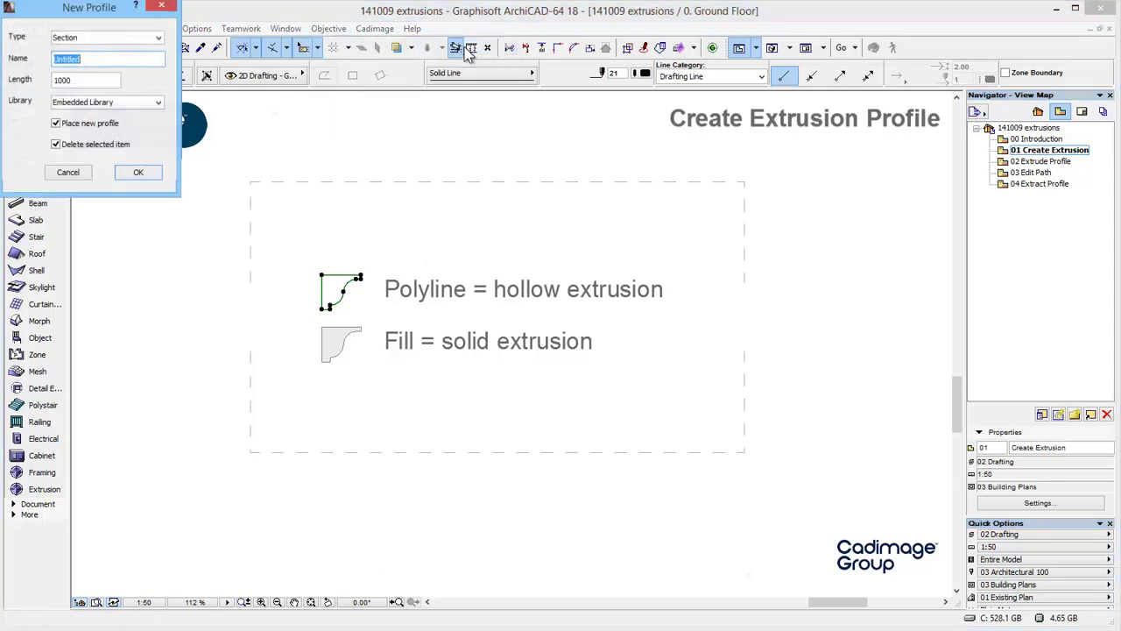
{"action": "left_click", "coordinate": [528, 167]}
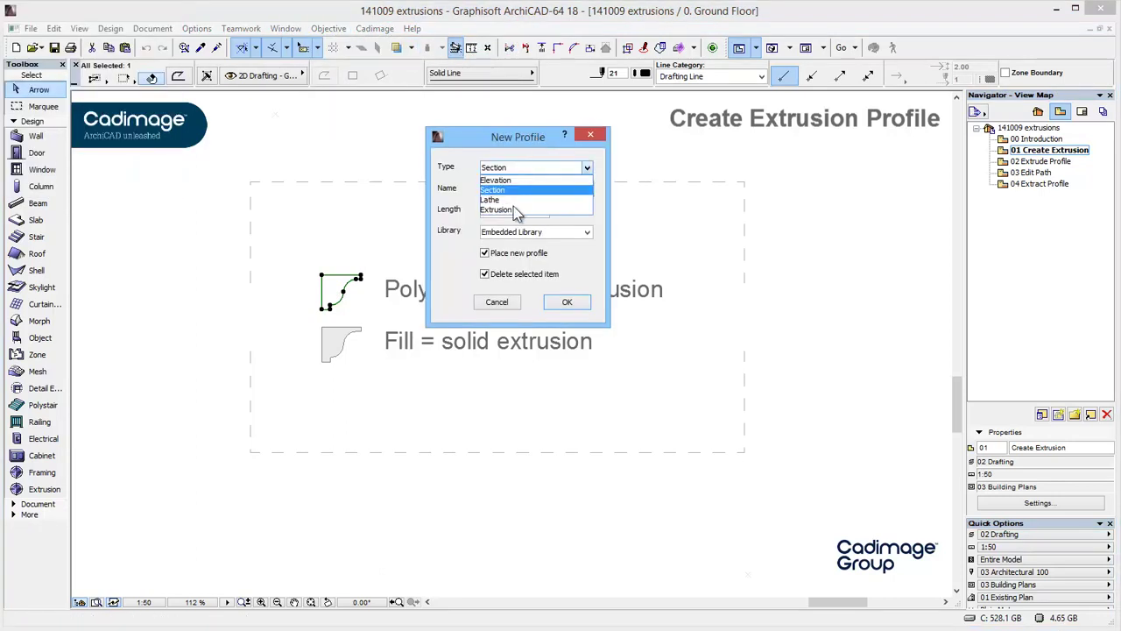
{"action": "left_click", "coordinate": [512, 211]}
{"action": "double_click", "coordinate": [520, 190]}
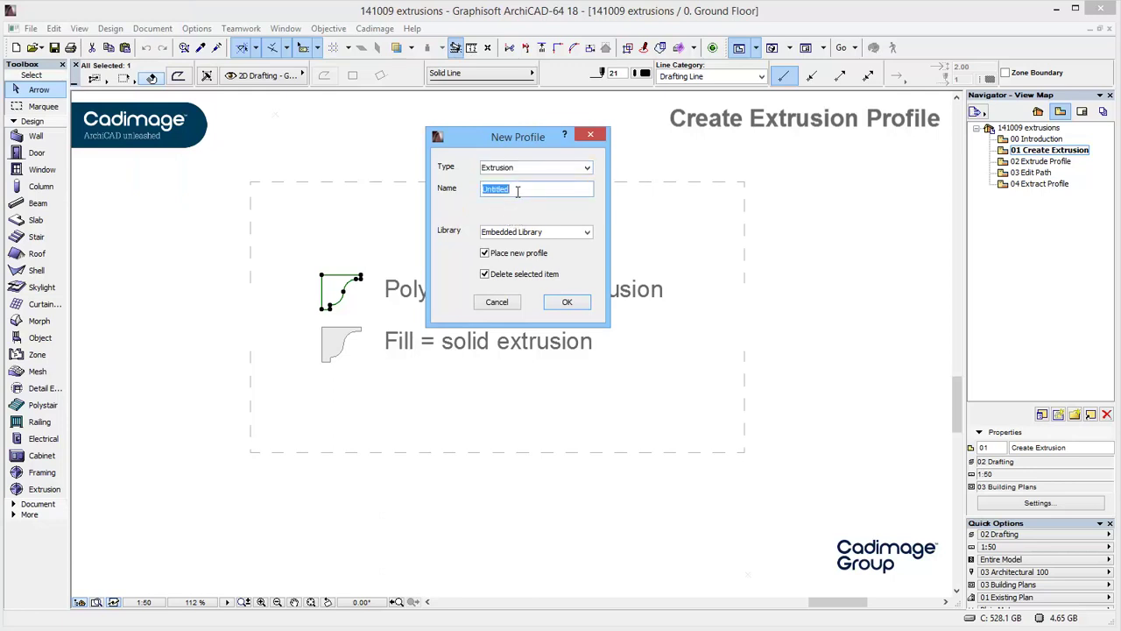
{"action": "type", "text": "polyline"}
{"action": "left_click", "coordinate": [540, 235]}
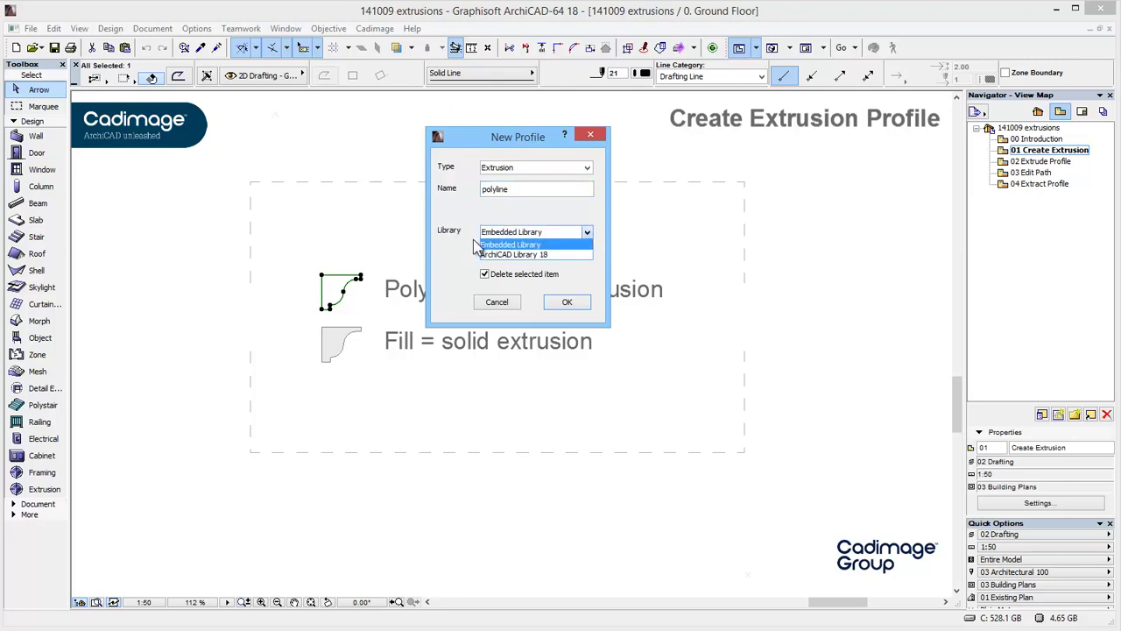
{"action": "left_click", "coordinate": [513, 243]}
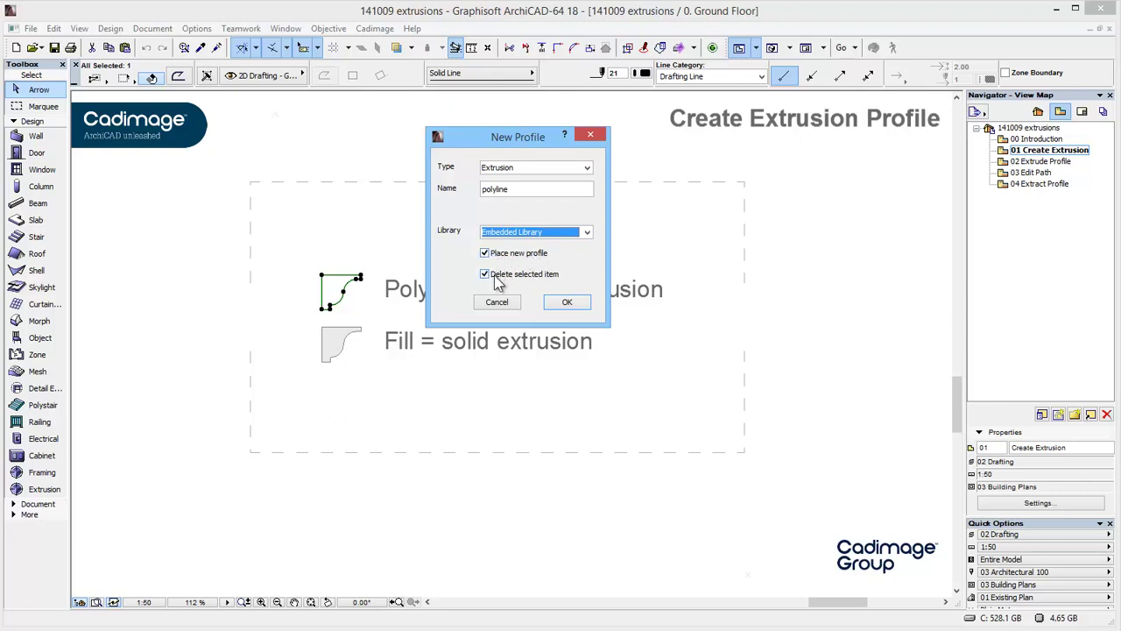
{"action": "left_click", "coordinate": [496, 278]}
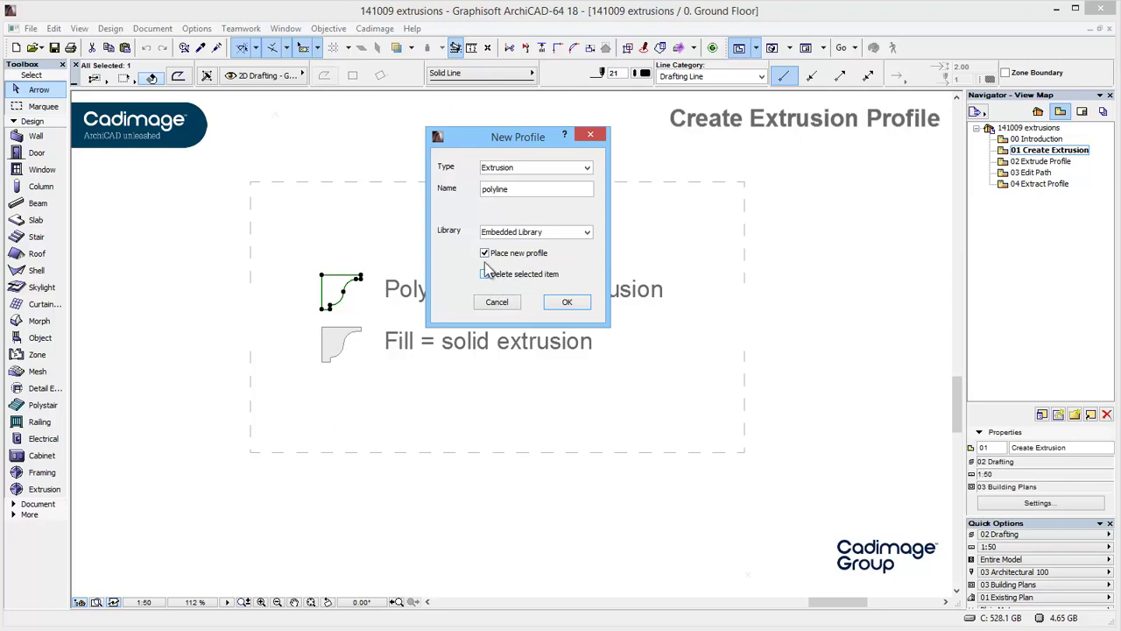
{"action": "left_click", "coordinate": [567, 301]}
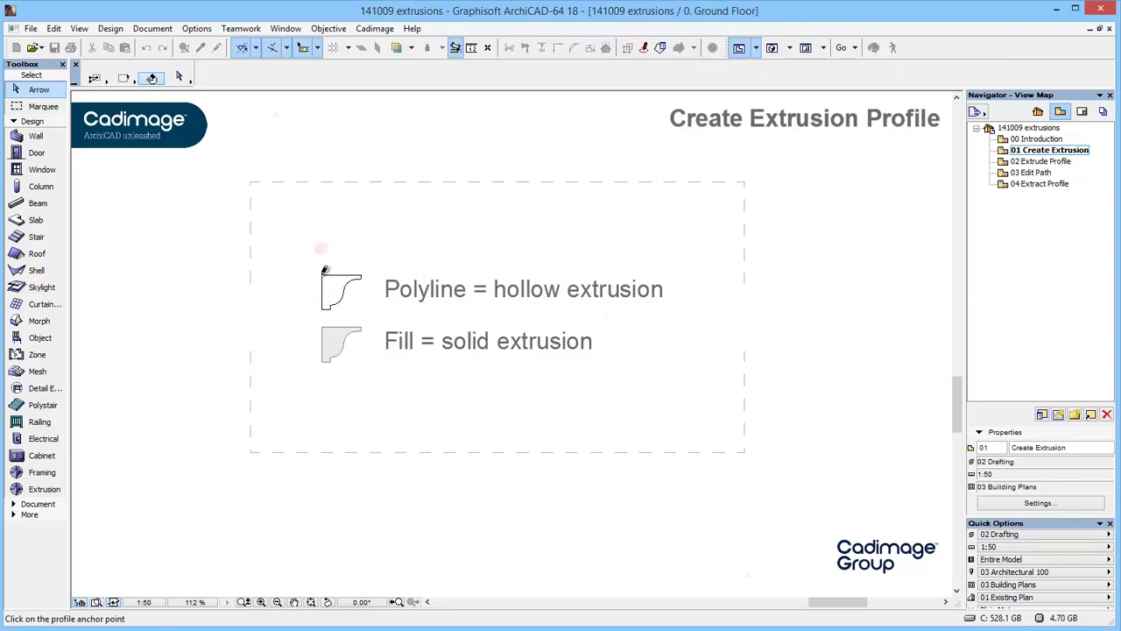
Anchor the polyline profile at its corner and extrude it along the dashed rectangle
{"action": "left_click", "coordinate": [324, 271]}
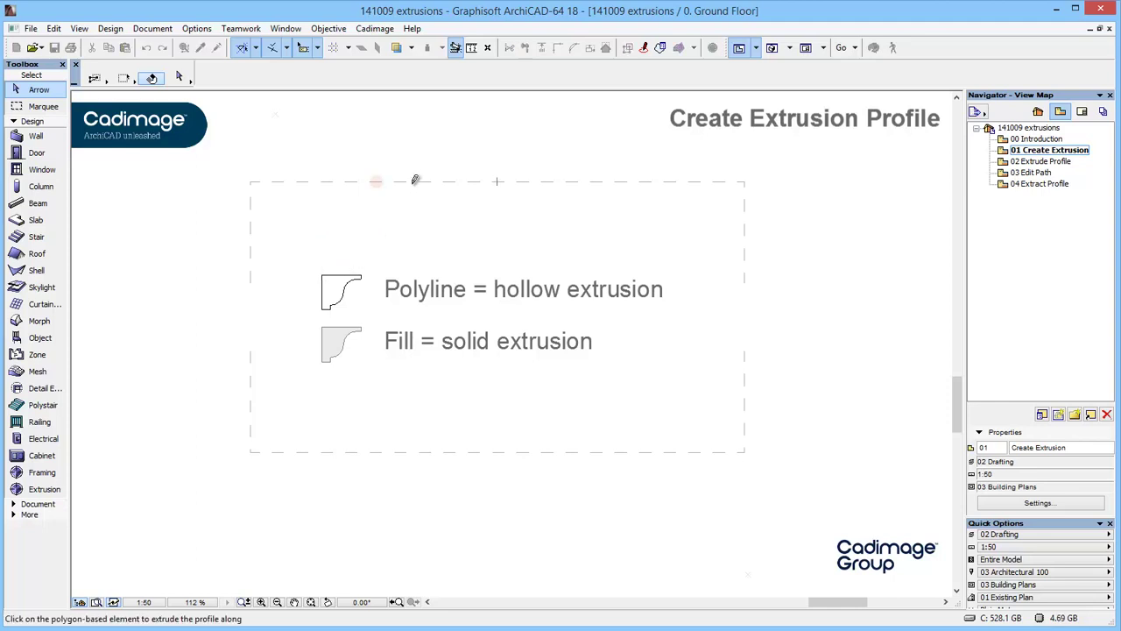
{"action": "left_click", "coordinate": [376, 181]}
{"action": "left_click", "coordinate": [415, 181]}
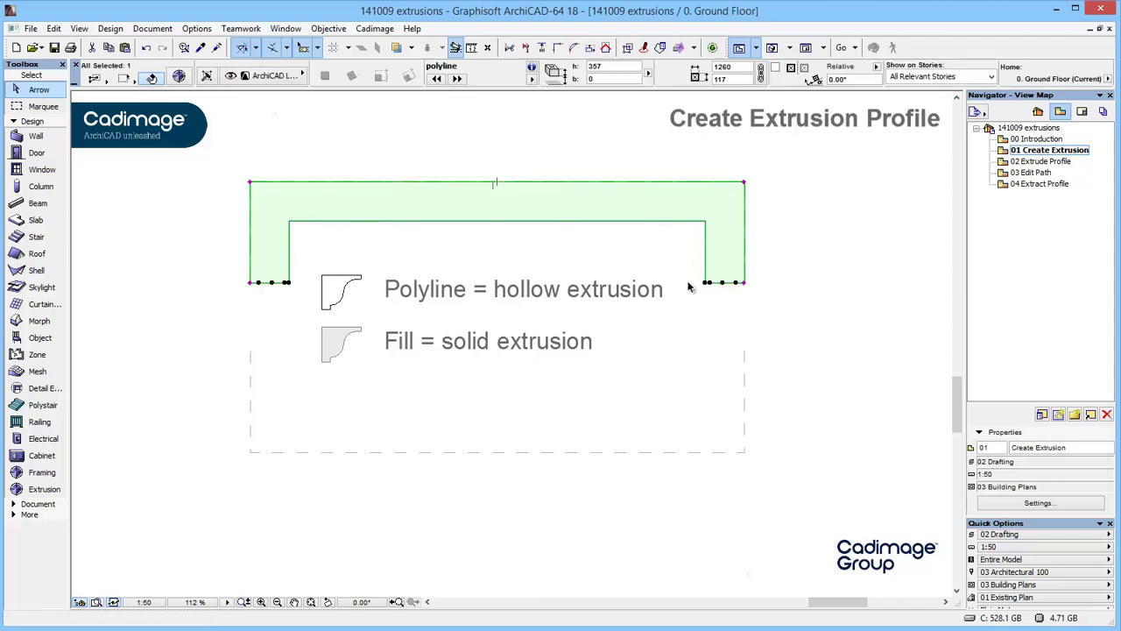
Make the fill an Extrusion profile 'fill', anchored at its corner, directed along its bottom edge
{"action": "left_click", "coordinate": [344, 347]}
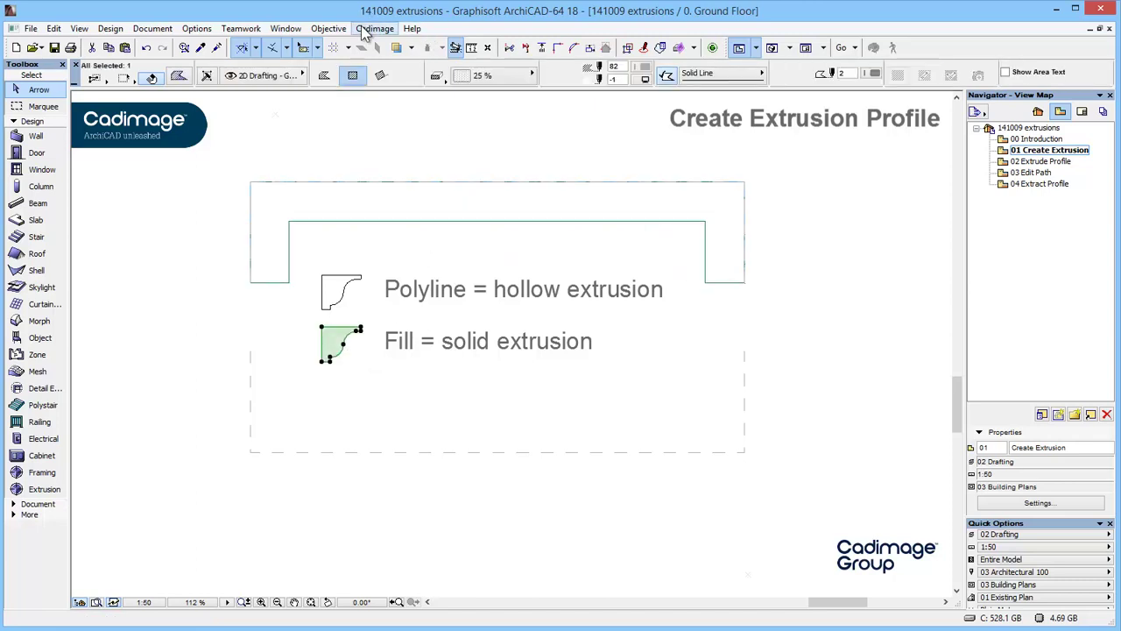
{"action": "left_click", "coordinate": [329, 32]}
{"action": "left_click", "coordinate": [455, 42]}
{"action": "type", "text": "fill"}
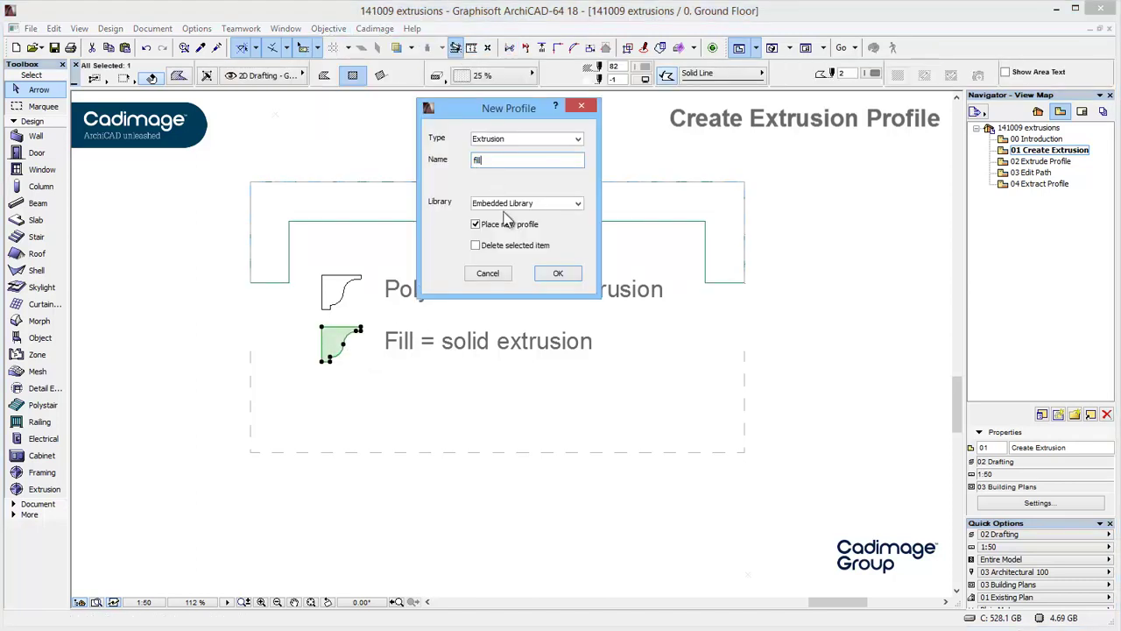
{"action": "left_click", "coordinate": [568, 274]}
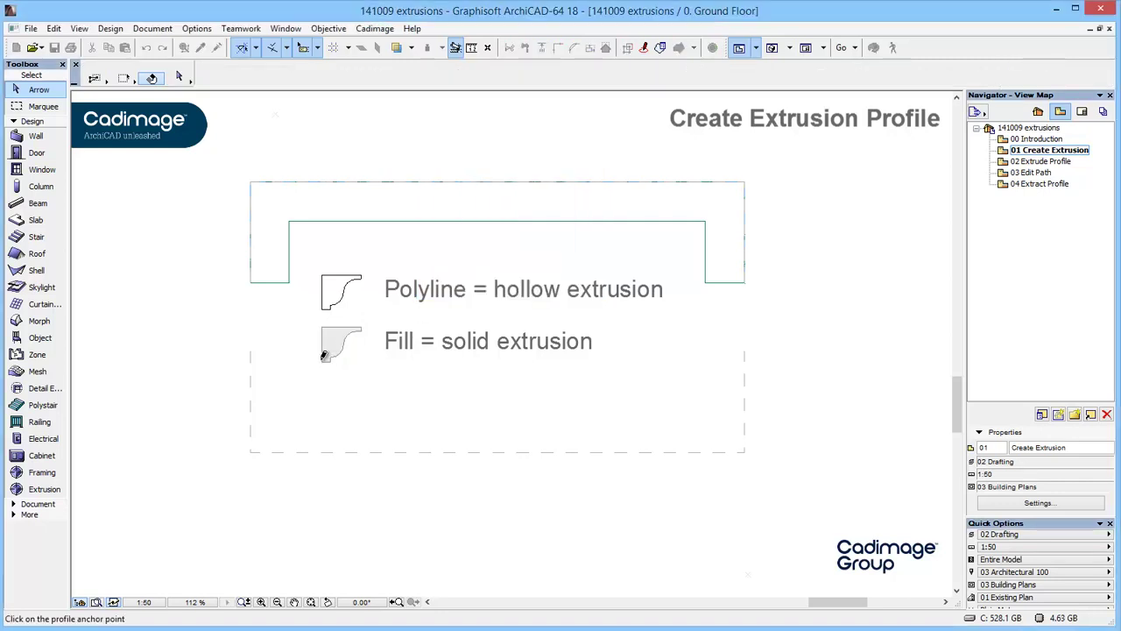
{"action": "left_click", "coordinate": [325, 356]}
{"action": "left_click_drag", "start_coordinate": [424, 452], "coordinate": [460, 452]}
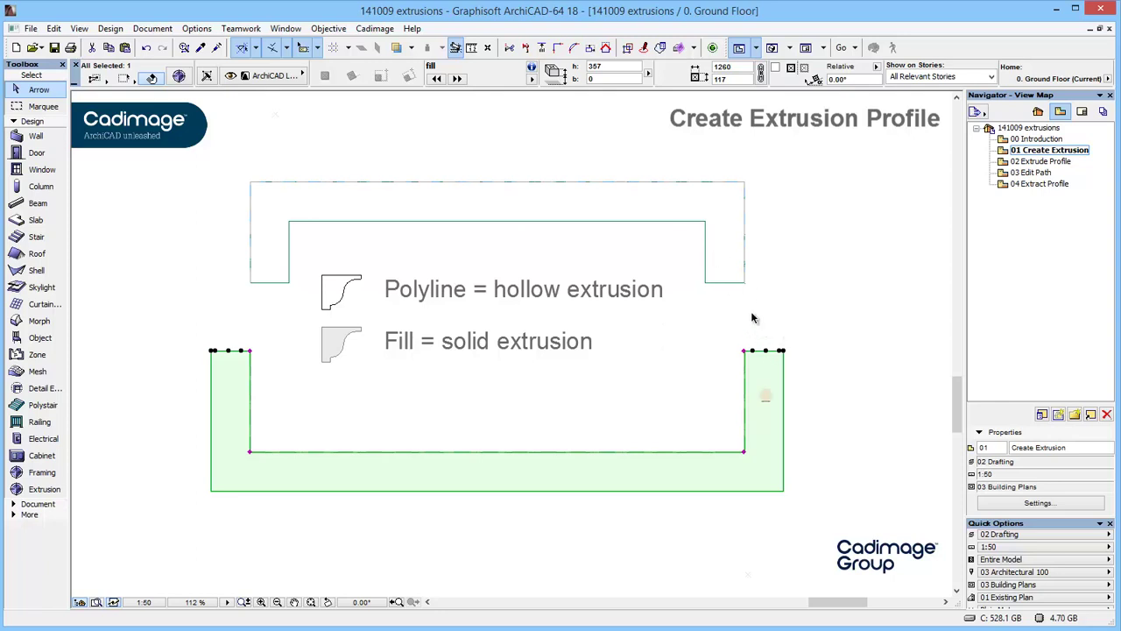
Select both extrusions and orbit them in 3D to inspect their undersides
{"action": "left_click", "coordinate": [744, 282], "text": "shift"}
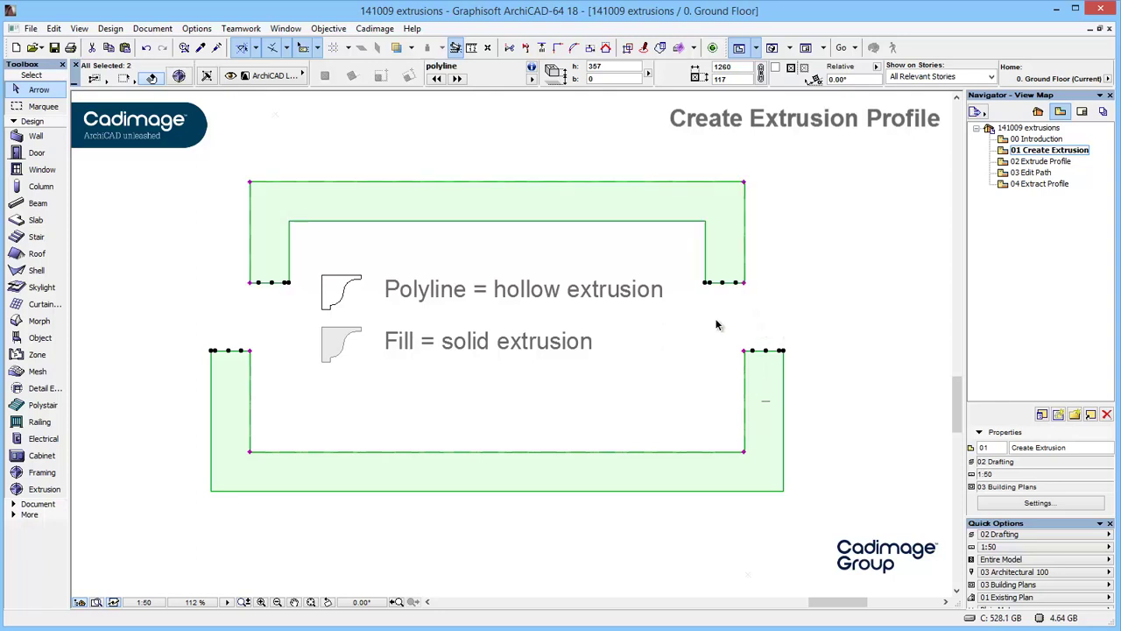
{"action": "key", "text": "F5"}
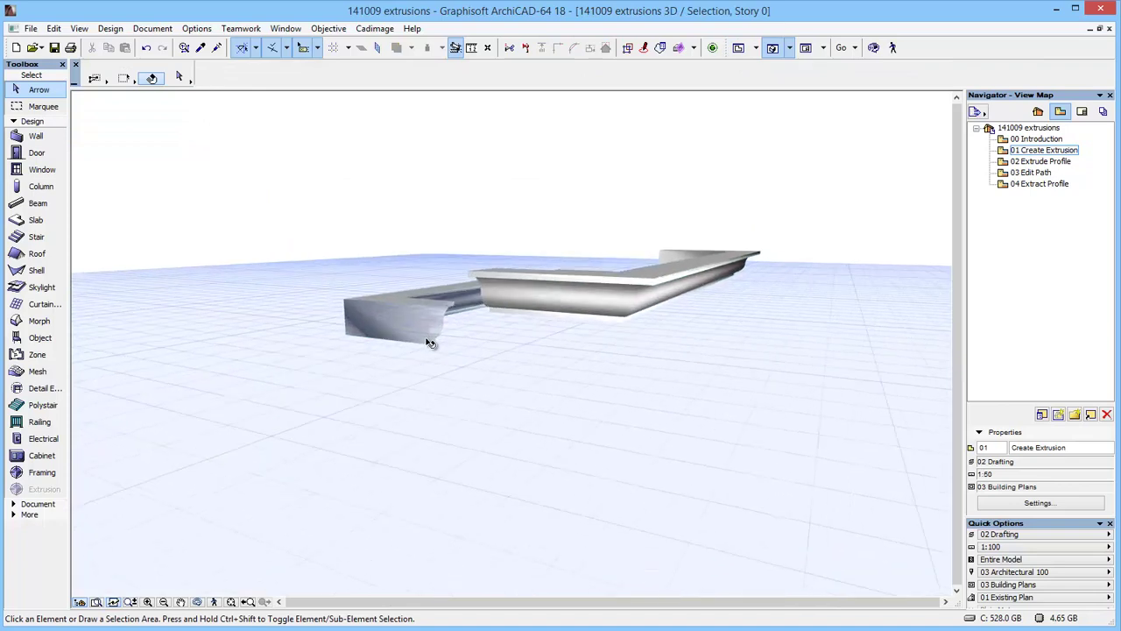
{"action": "mouse_move", "coordinate": [454, 363]}
{"action": "left_mouse_down"}
{"action": "mouse_move", "coordinate": [473, 306]}
{"action": "mouse_move", "coordinate": [463, 316]}
{"action": "left_mouse_up"}
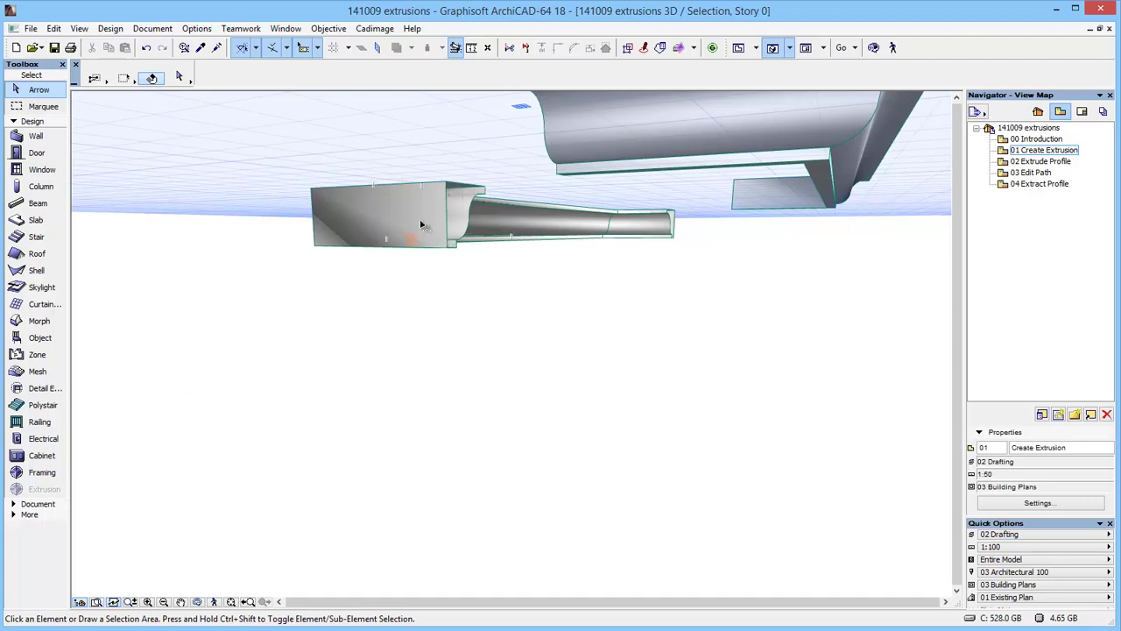
{"action": "mouse_move", "coordinate": [426, 229]}
{"action": "left_mouse_down"}
{"action": "mouse_move", "coordinate": [482, 239]}
{"action": "mouse_move", "coordinate": [513, 225]}
{"action": "left_mouse_up"}
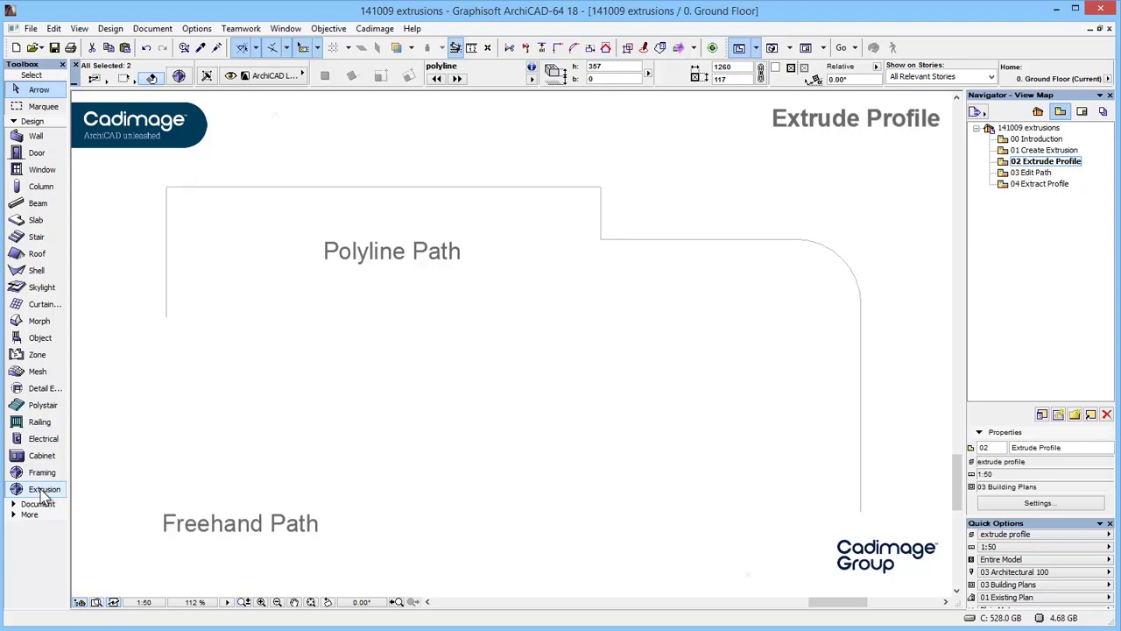
In Extrusion settings, choose the extrusion profile from the embedded library thumbnails
{"action": "double_click", "coordinate": [44, 492]}
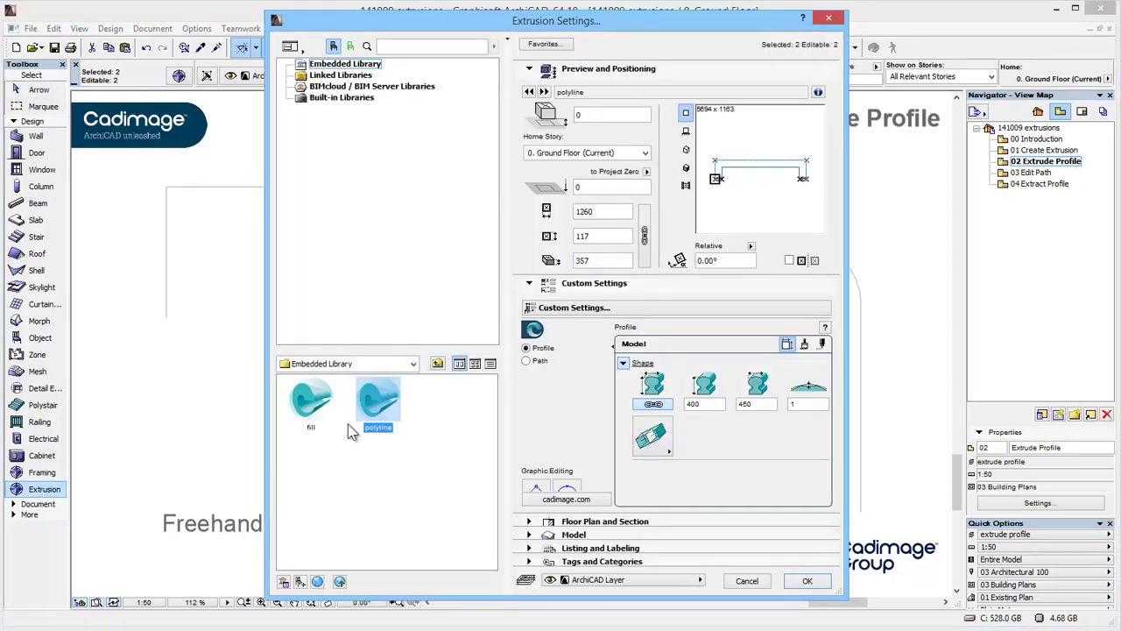
{"action": "left_click", "coordinate": [315, 416]}
{"action": "left_click", "coordinate": [375, 418]}
{"action": "left_click", "coordinate": [322, 417]}
{"action": "left_click", "coordinate": [387, 418]}
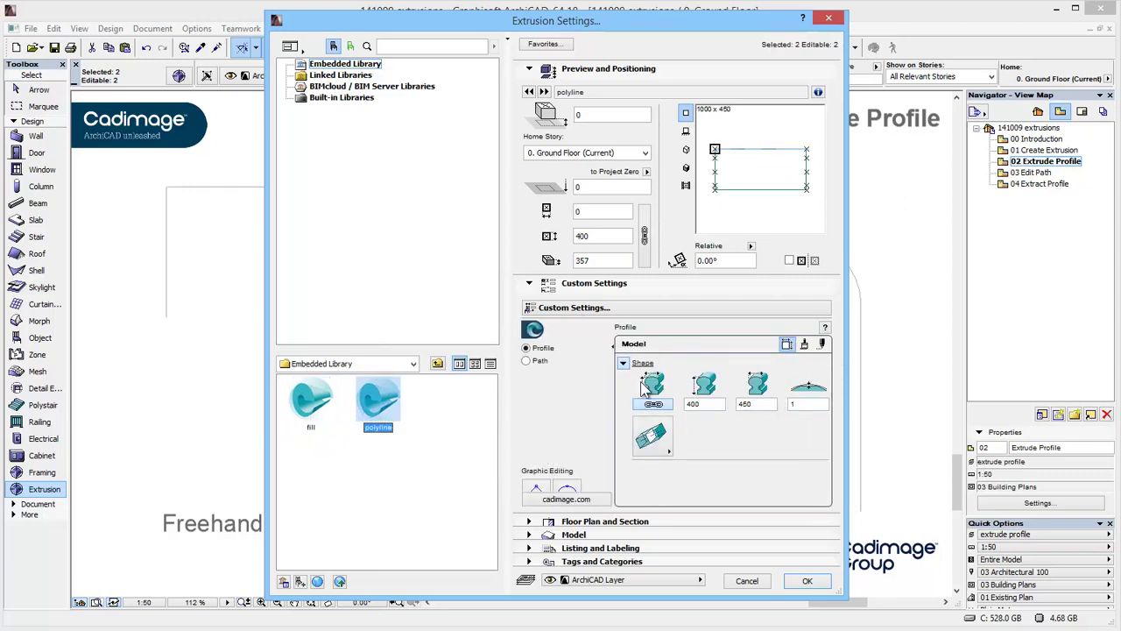
Review the profile's Surfaces and Appearance pages and the Path settings, then confirm
{"action": "left_click", "coordinate": [804, 344]}
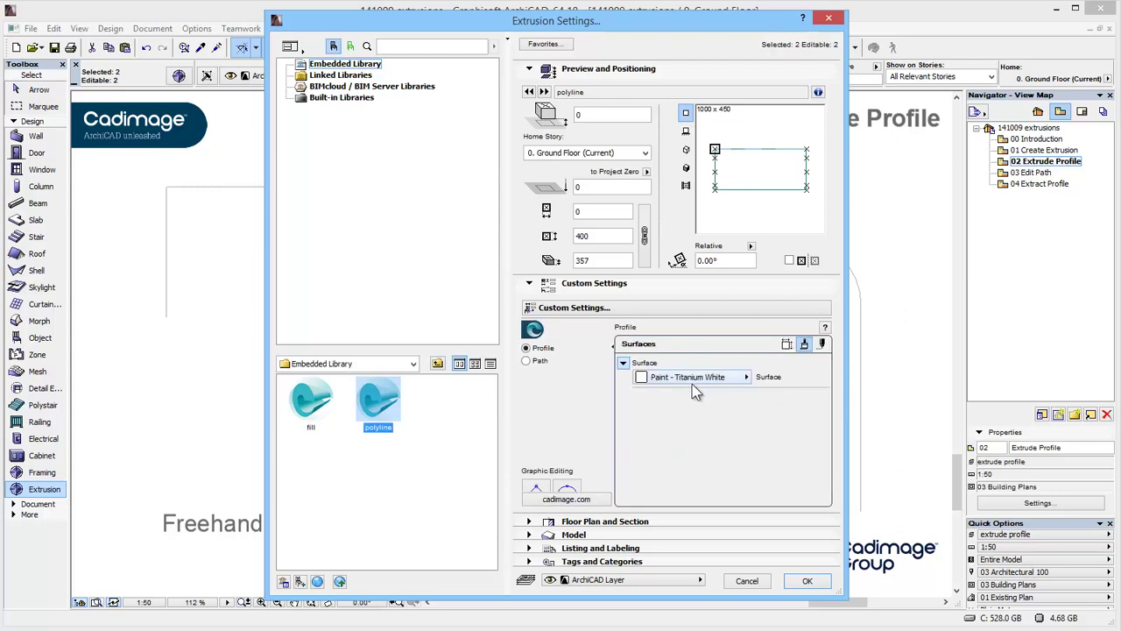
{"action": "left_click", "coordinate": [821, 344]}
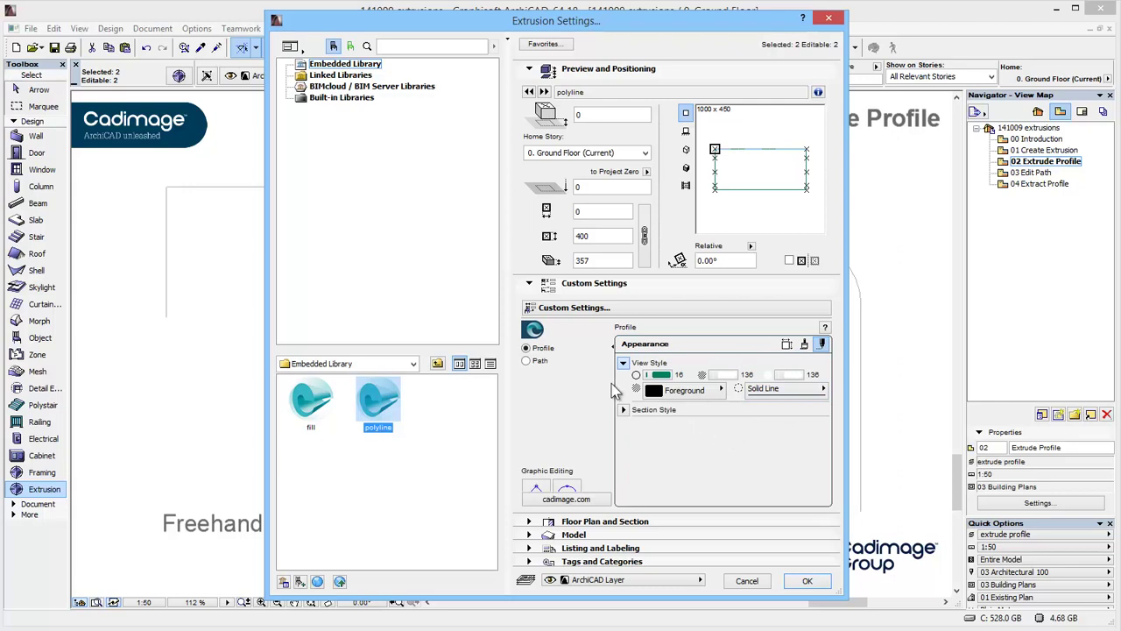
{"action": "left_click", "coordinate": [533, 362]}
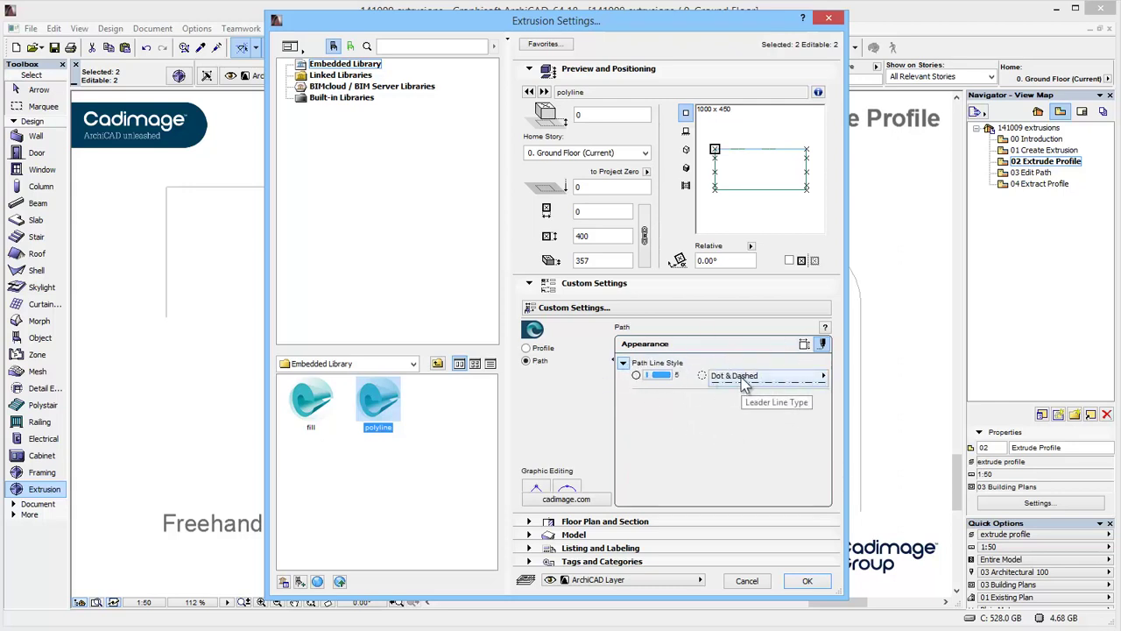
{"action": "left_click", "coordinate": [805, 343]}
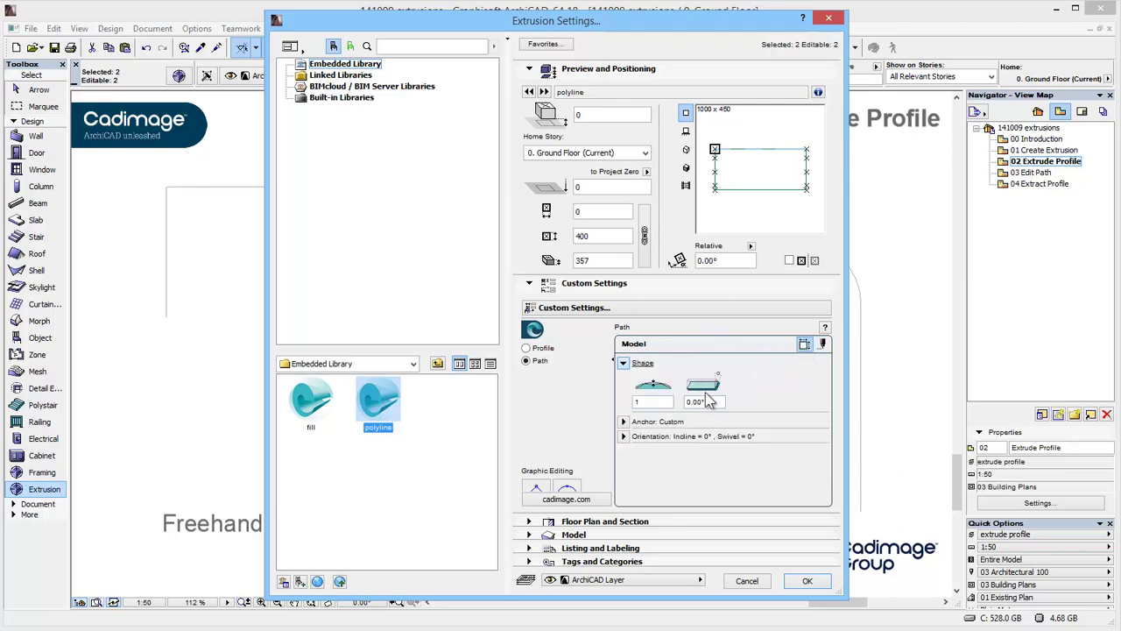
{"action": "left_click", "coordinate": [806, 581]}
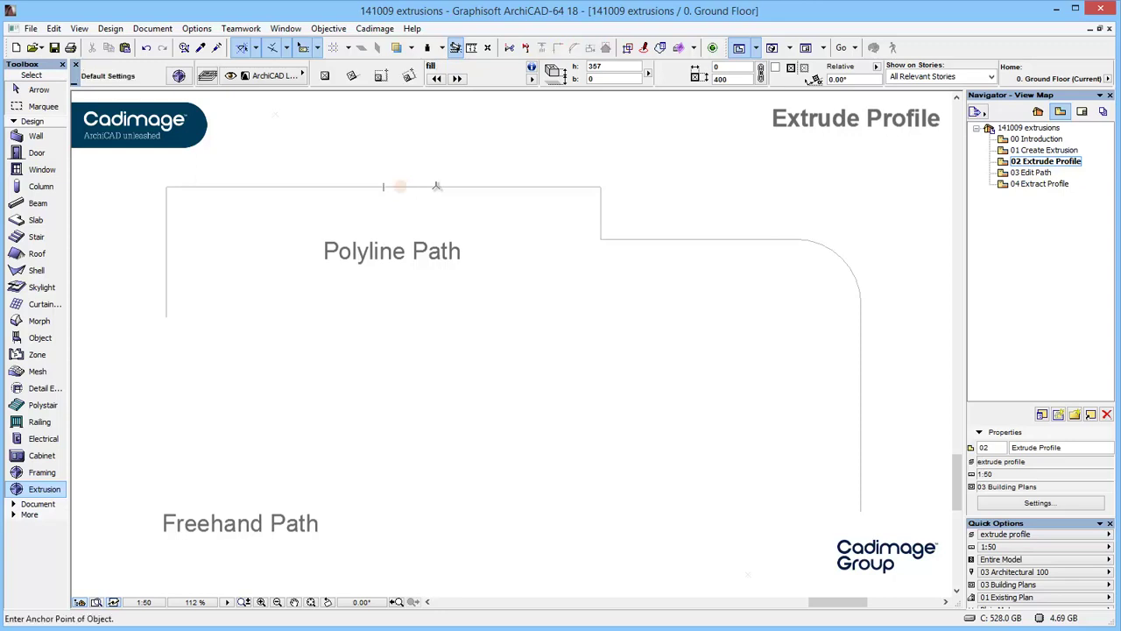
Extrude the profile along the whole polyline path, then begin a path beside the Freehand Path label
{"action": "left_click", "coordinate": [401, 187]}
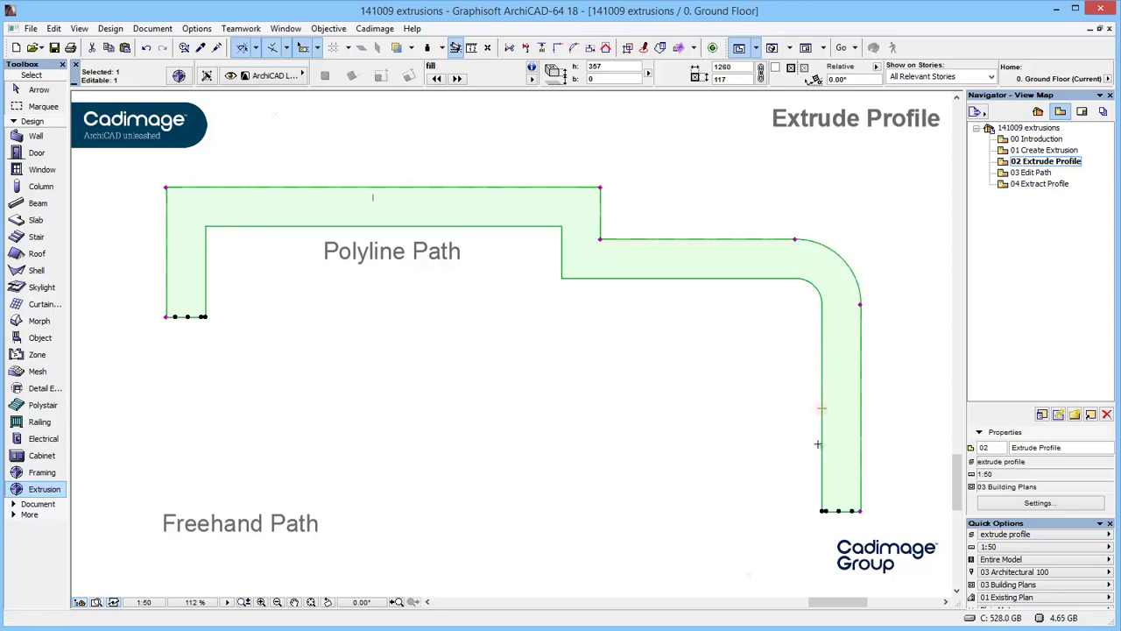
{"action": "key", "text": "Escape"}
{"action": "left_click", "coordinate": [210, 473]}
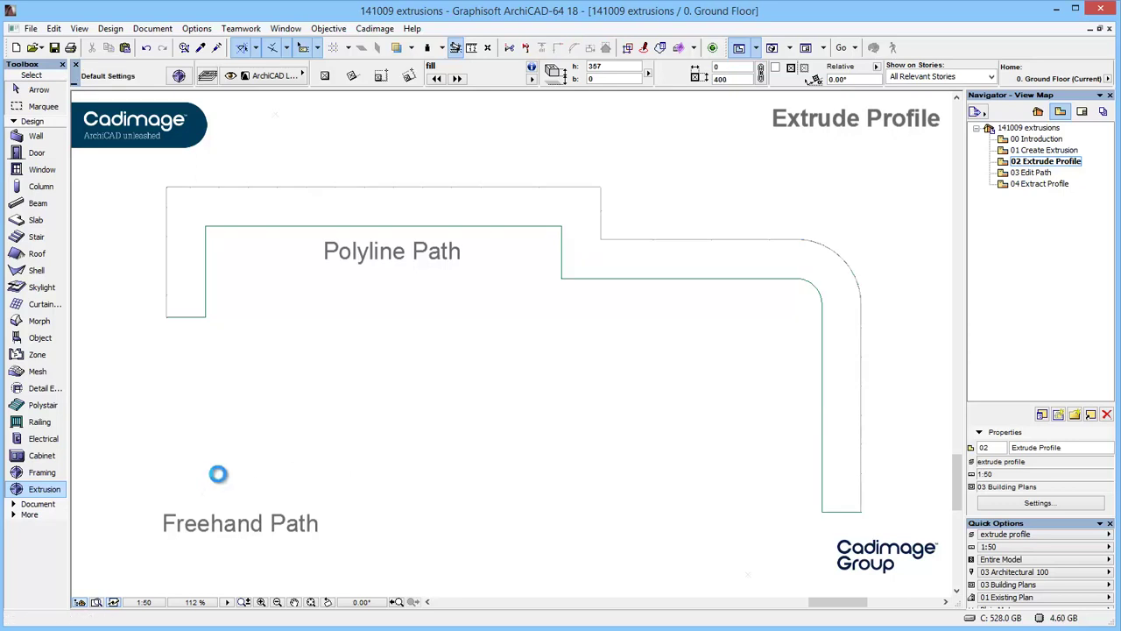
Place the first stepped freehand path points beside the Freehand Path label
{"action": "left_click", "coordinate": [395, 474]}
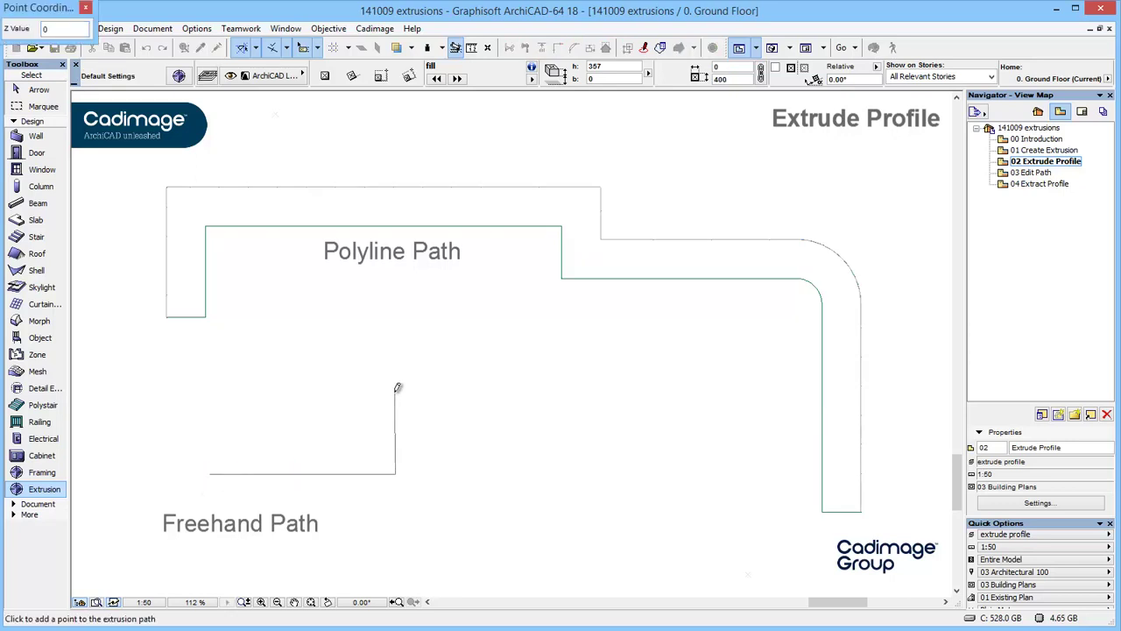
{"action": "left_click", "coordinate": [395, 393]}
{"action": "left_click", "coordinate": [553, 394]}
{"action": "left_click", "coordinate": [556, 523]}
{"action": "left_click_drag", "start_coordinate": [66, 9], "coordinate": [565, 159]}
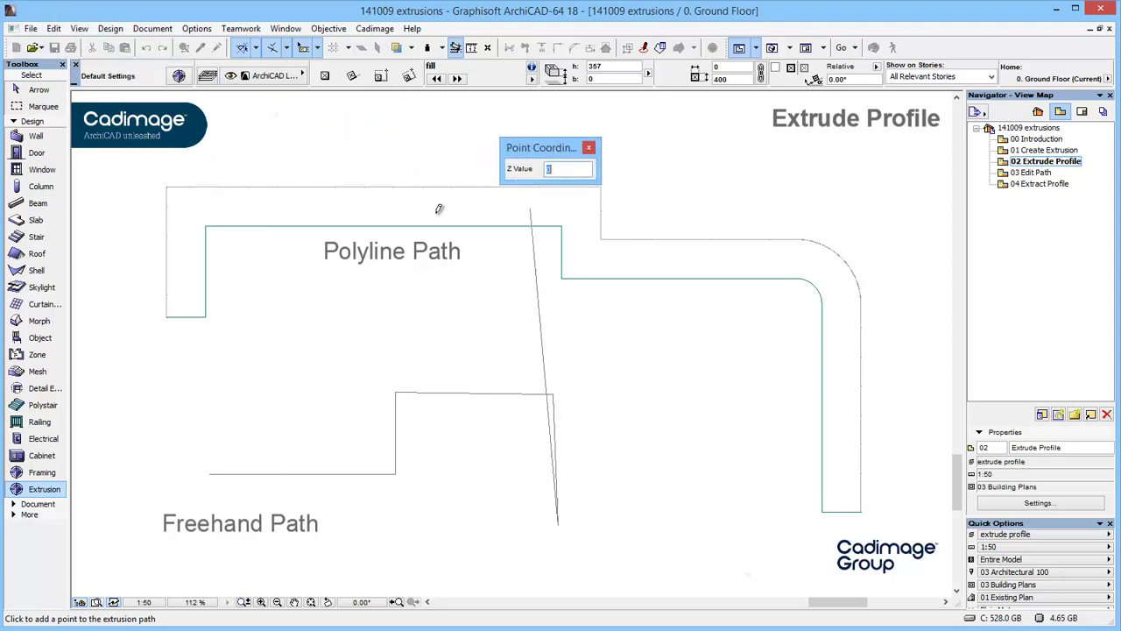
{"action": "type", "text": "1000"}
Add further path points with raised Z values climbing to 3000
{"action": "left_click", "coordinate": [642, 524]}
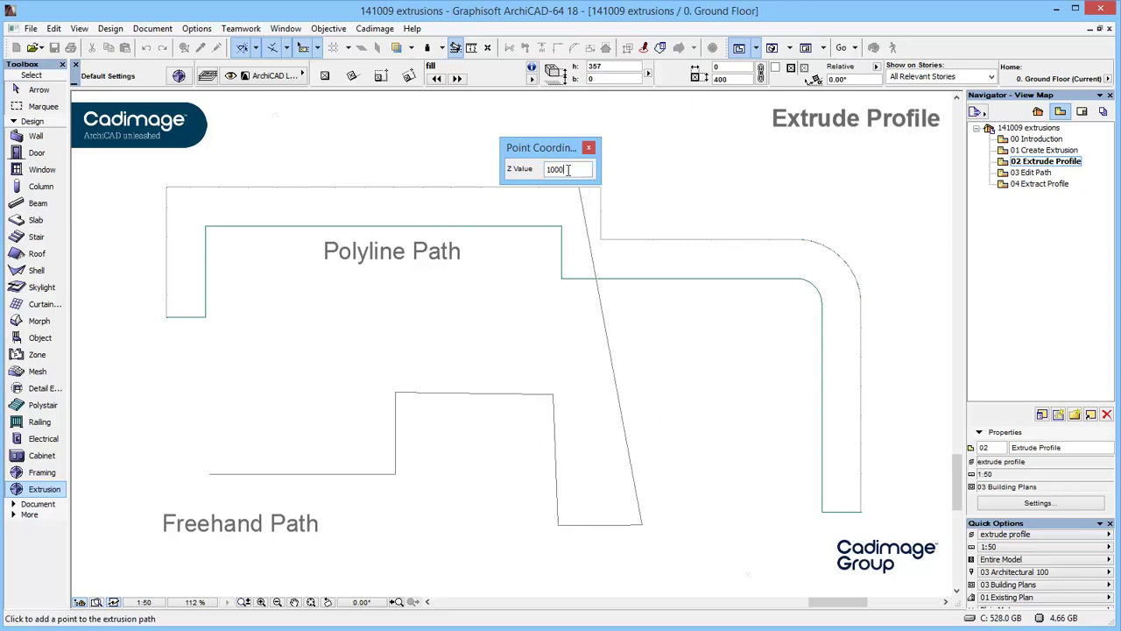
{"action": "type", "text": "20"}
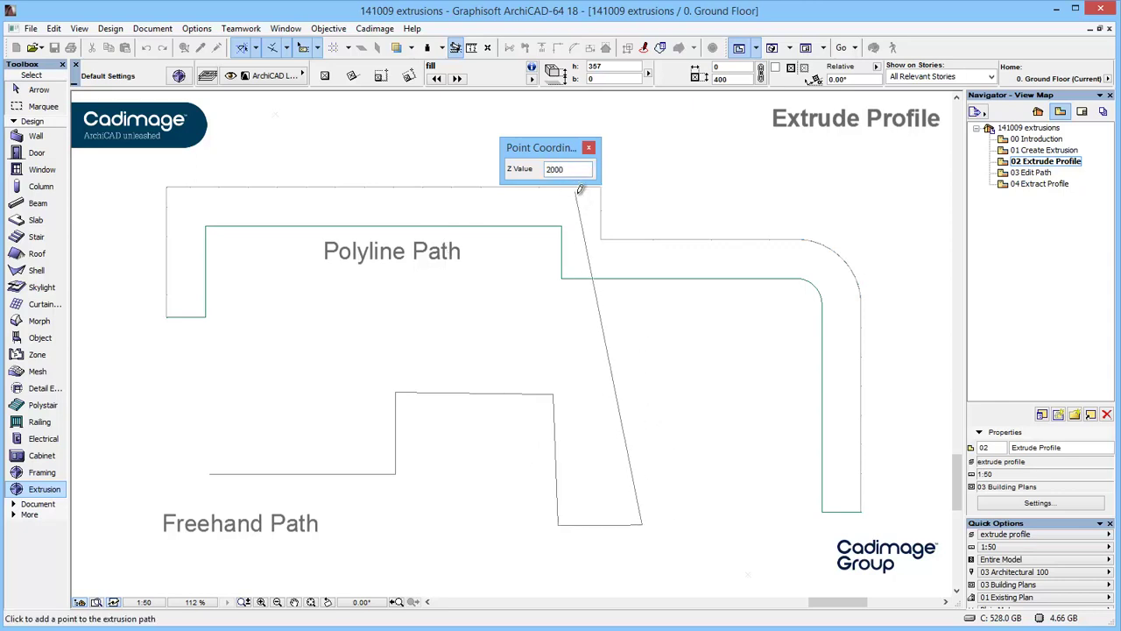
{"action": "left_click", "coordinate": [637, 393]}
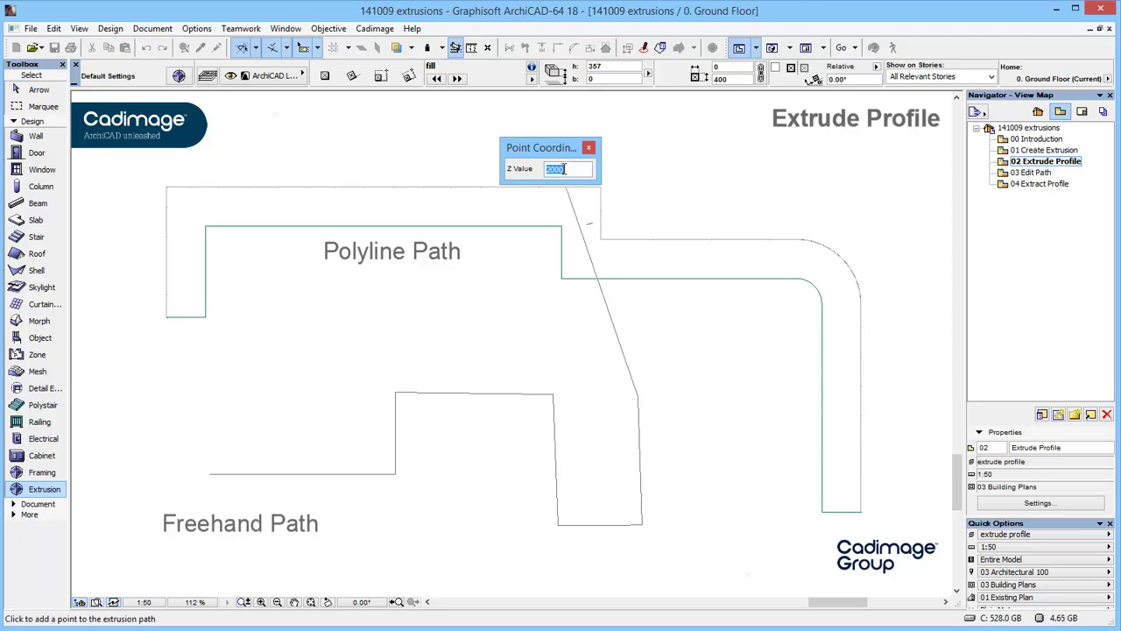
{"action": "type", "text": "3000"}
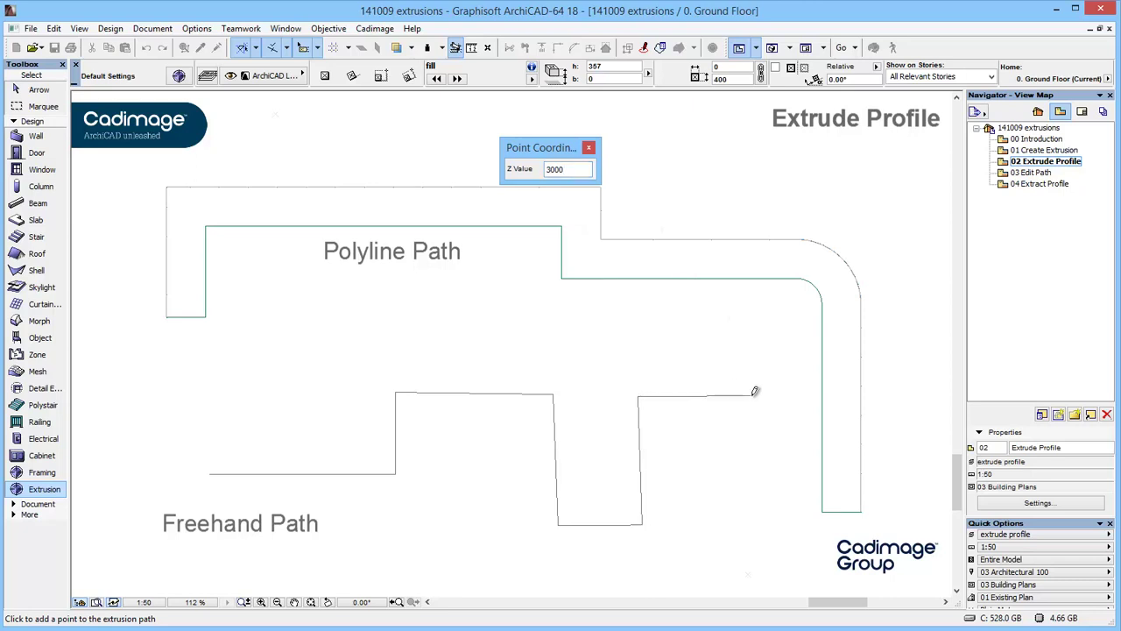
Finish the freehand extrusion and view it with the polyline-path extrusion in 3D
{"action": "double_click", "coordinate": [752, 395]}
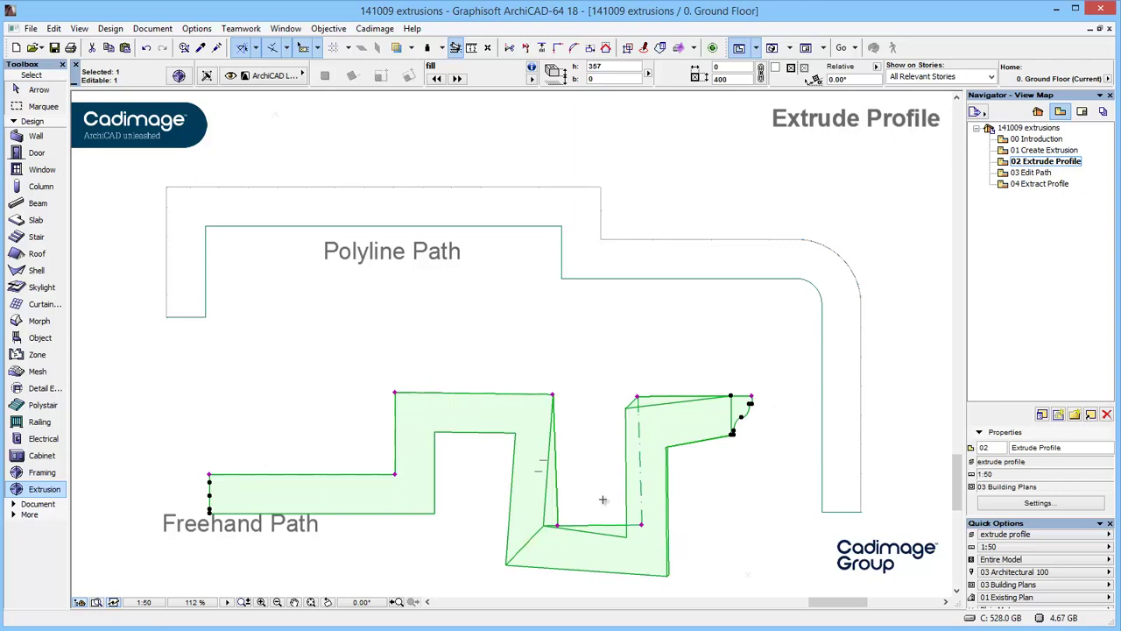
{"action": "left_click", "coordinate": [827, 423], "text": "shift"}
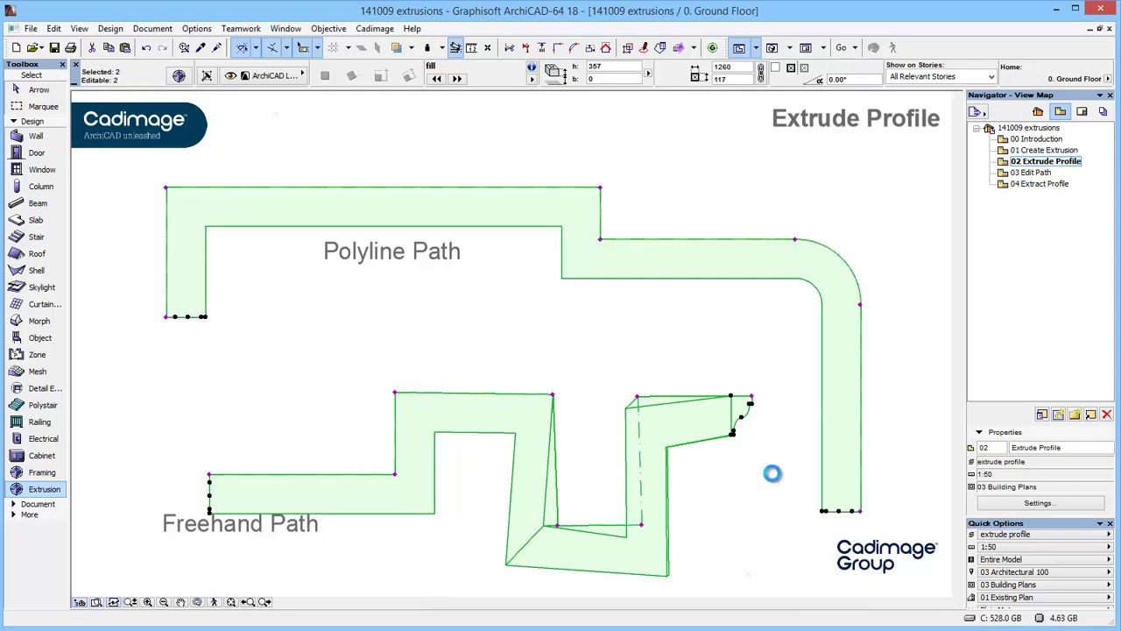
{"action": "key", "text": "F5"}
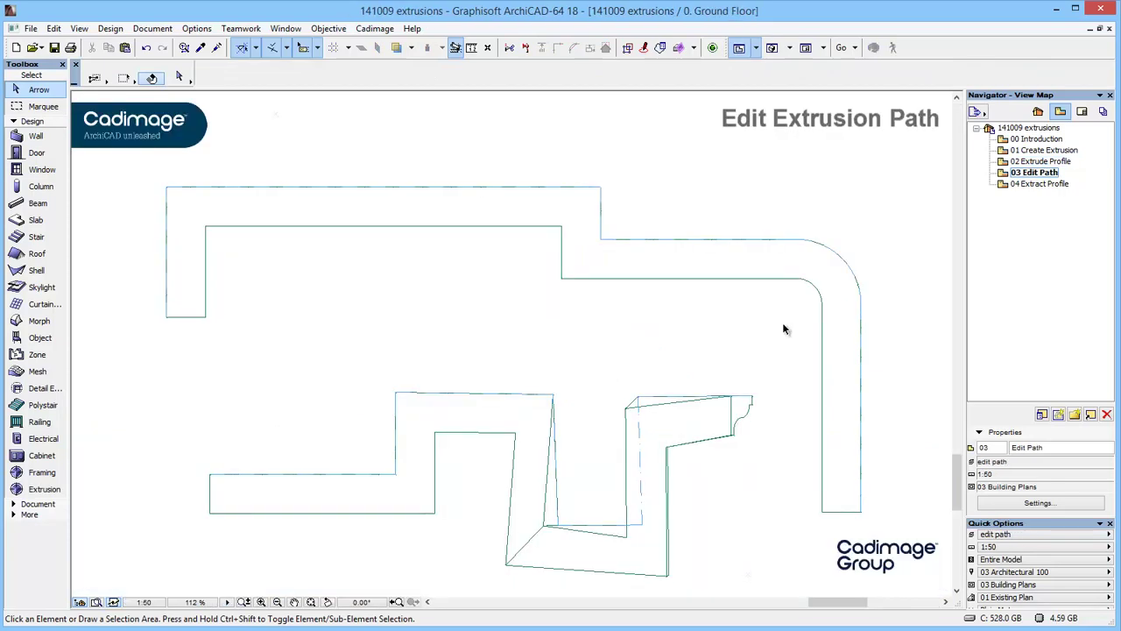
Turn on Insert Nodes for the upper extrusion in its Extrusion Settings
{"action": "left_click", "coordinate": [564, 279]}
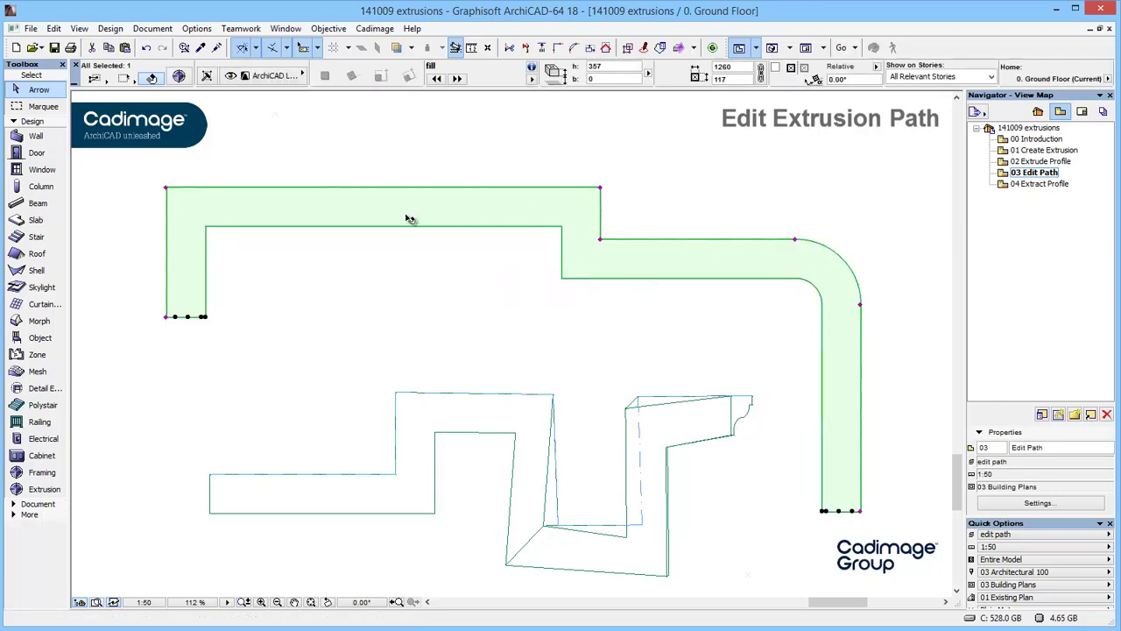
{"action": "left_click", "coordinate": [179, 77]}
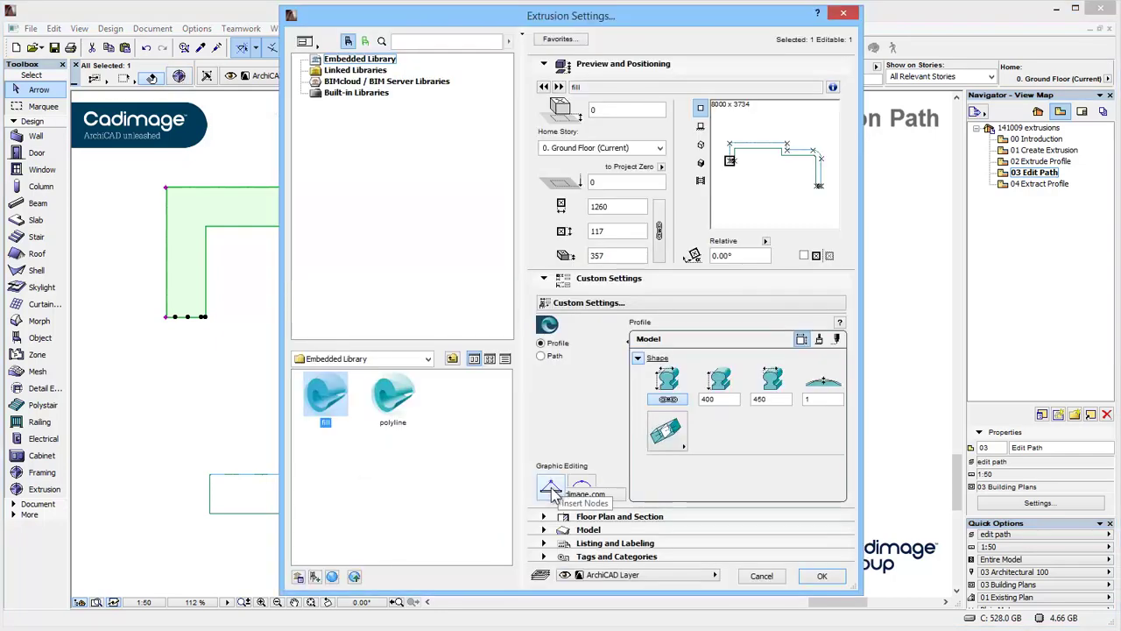
{"action": "left_click", "coordinate": [550, 489]}
{"action": "left_click", "coordinate": [822, 575]}
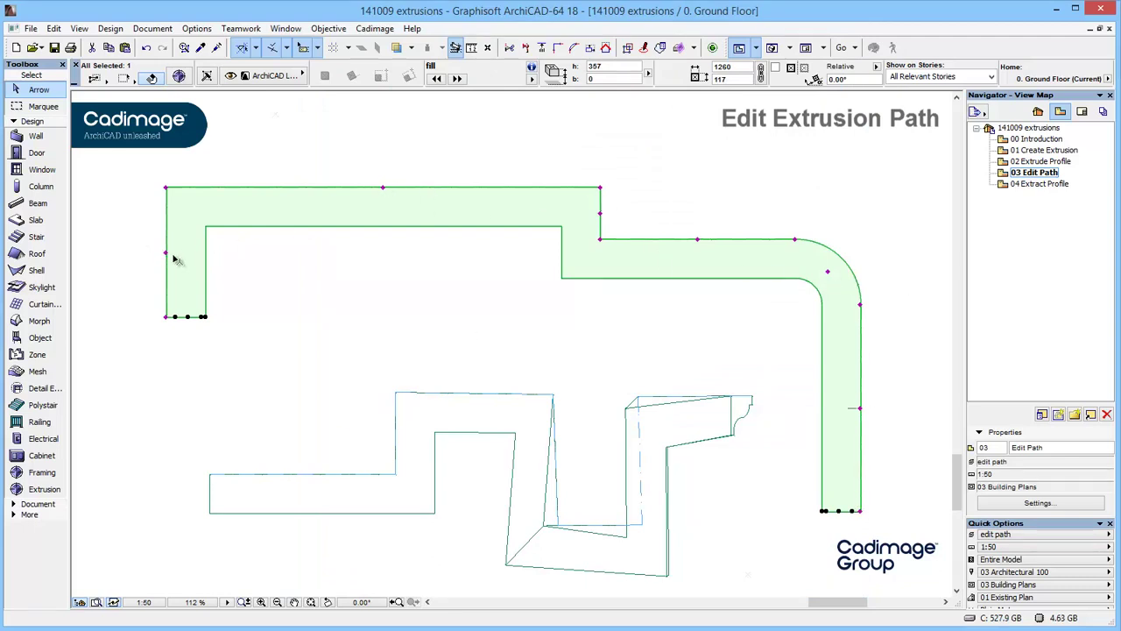
Lengthen the upper extrusion's left leg downward and offset its left edge outward into a chevron
{"action": "left_click", "coordinate": [166, 317]}
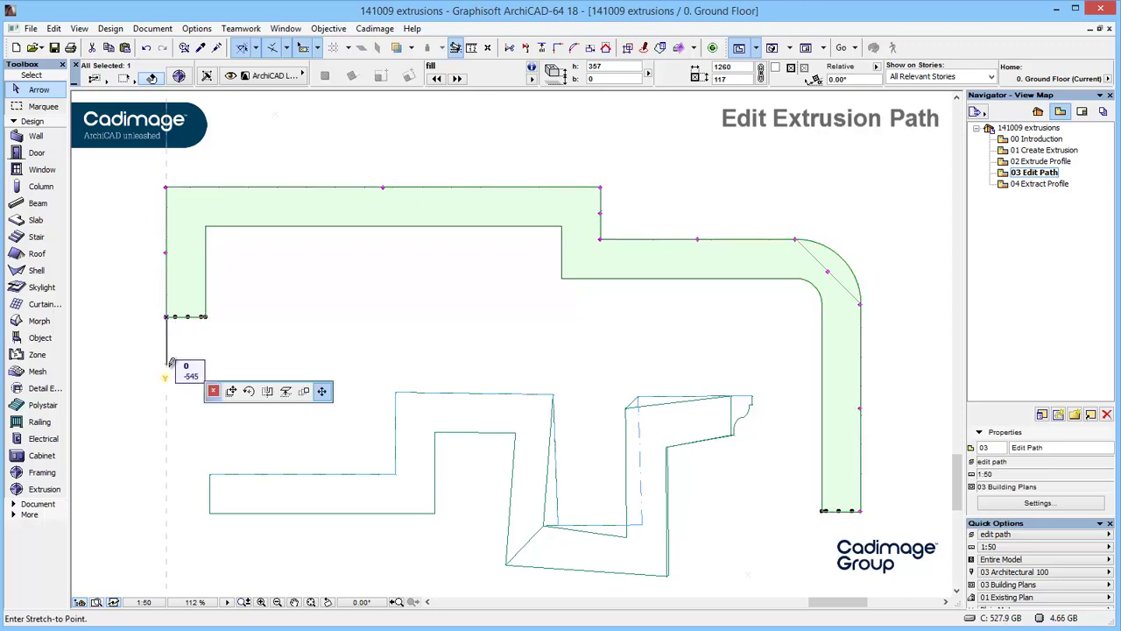
{"action": "left_click", "coordinate": [167, 391]}
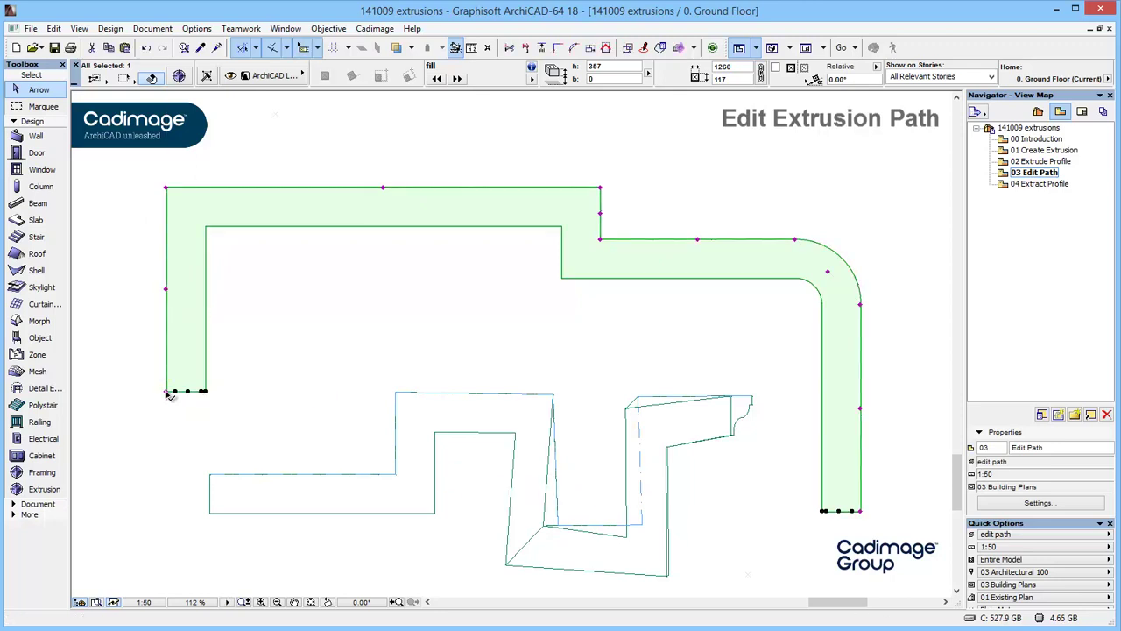
{"action": "left_click", "coordinate": [167, 292]}
{"action": "left_click", "coordinate": [117, 291]}
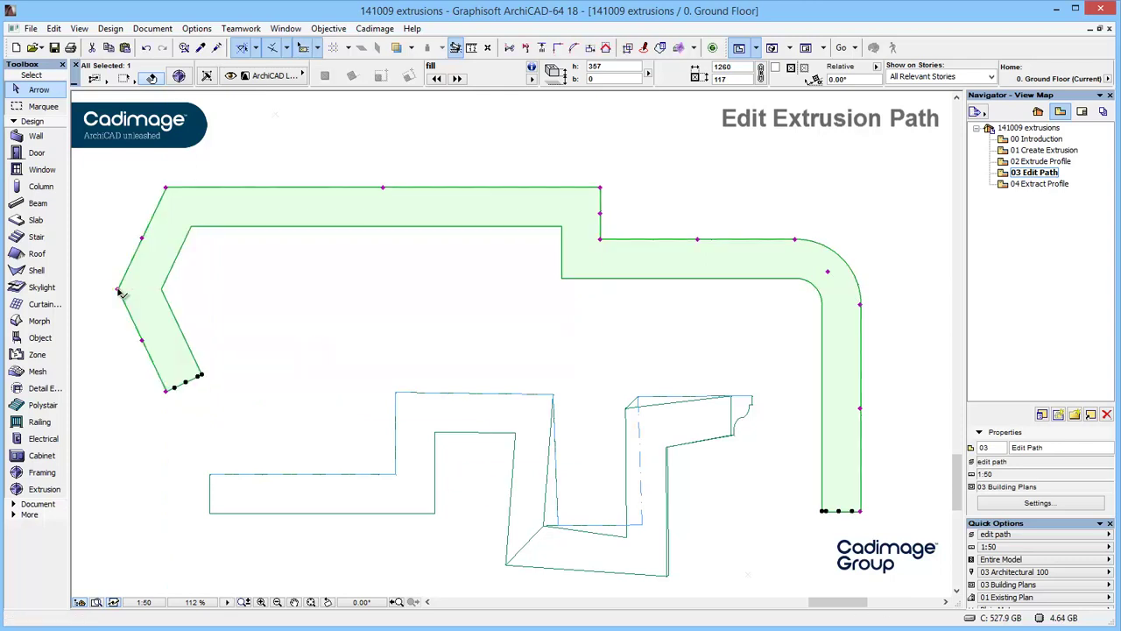
Raise the top edge's middle node and drop the middle vertex lower so both segments slant
{"action": "left_click", "coordinate": [383, 187]}
{"action": "left_click", "coordinate": [383, 153]}
{"action": "left_click", "coordinate": [600, 239]}
{"action": "left_click", "coordinate": [600, 307]}
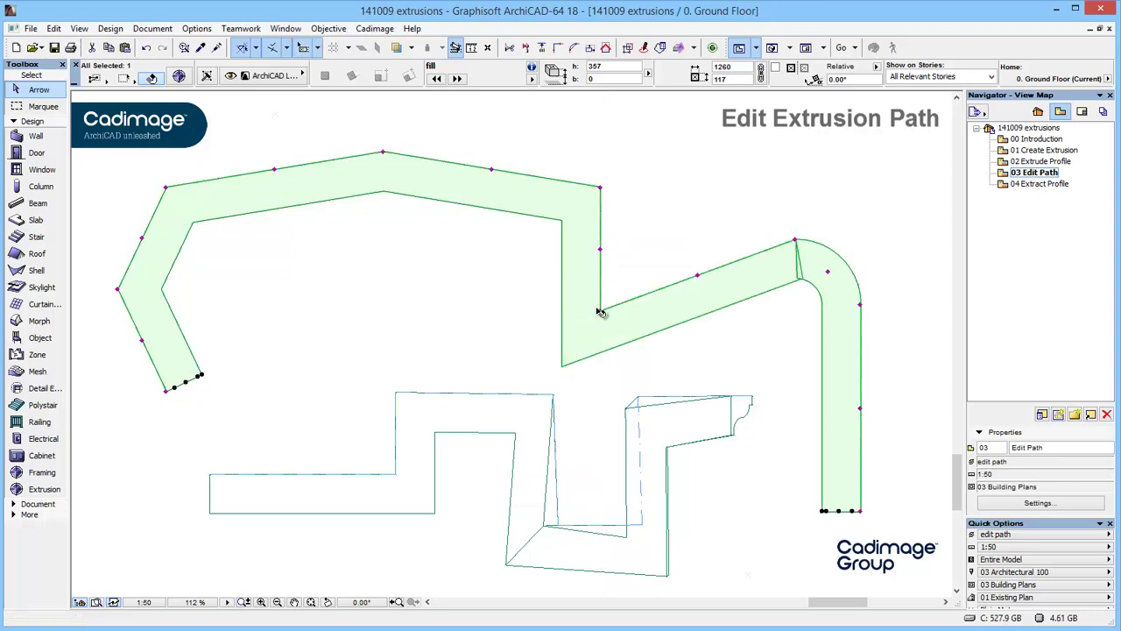
{"action": "left_click", "coordinate": [394, 474]}
Switch Extrusion Settings path editing to arcs and curve the top edge upward
{"action": "key", "text": "ctrl+t"}
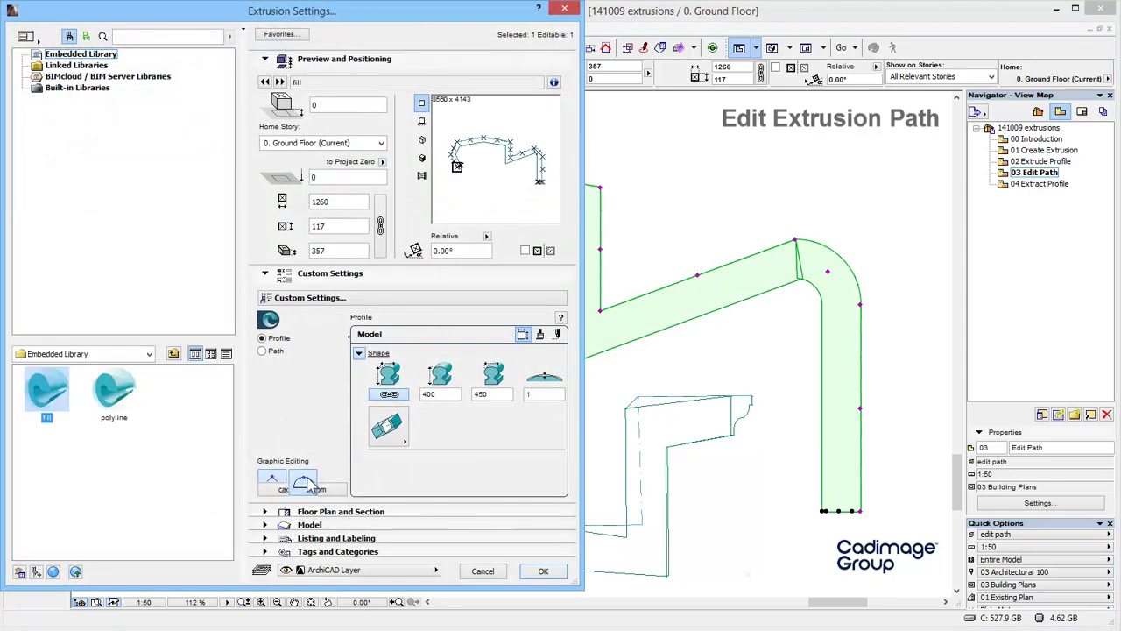
{"action": "left_click", "coordinate": [544, 570]}
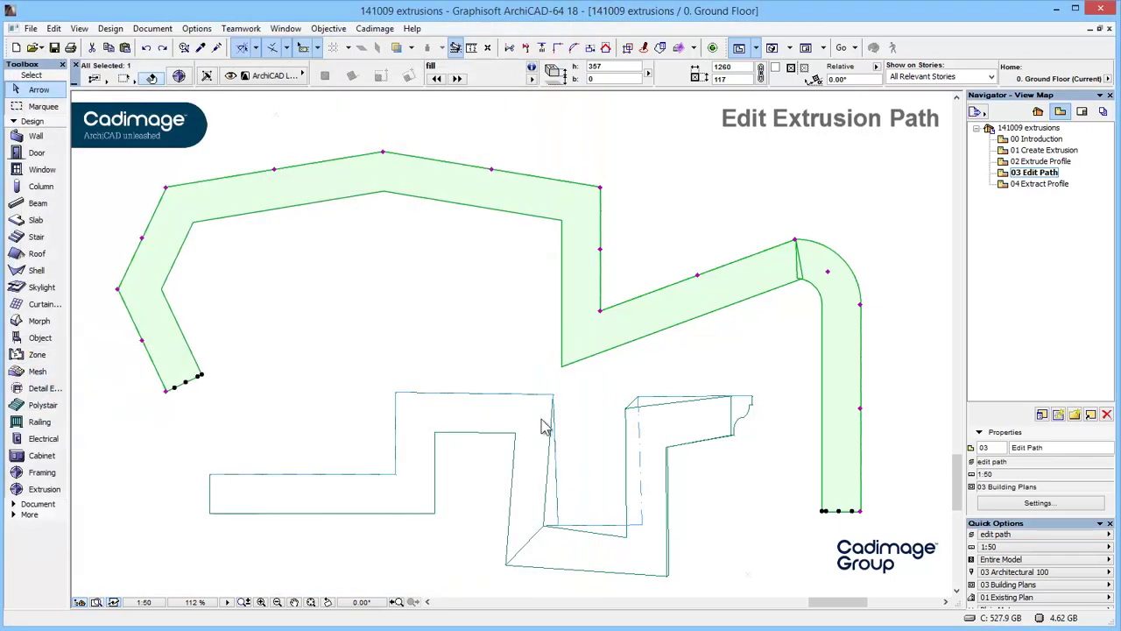
{"action": "left_click", "coordinate": [492, 173]}
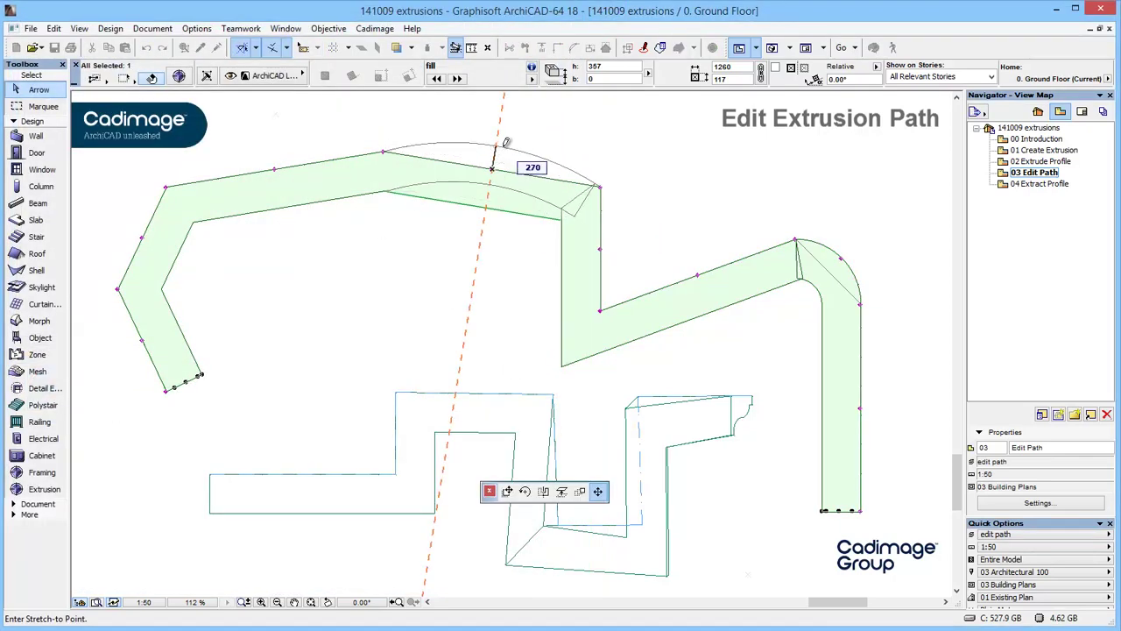
{"action": "left_click", "coordinate": [504, 143]}
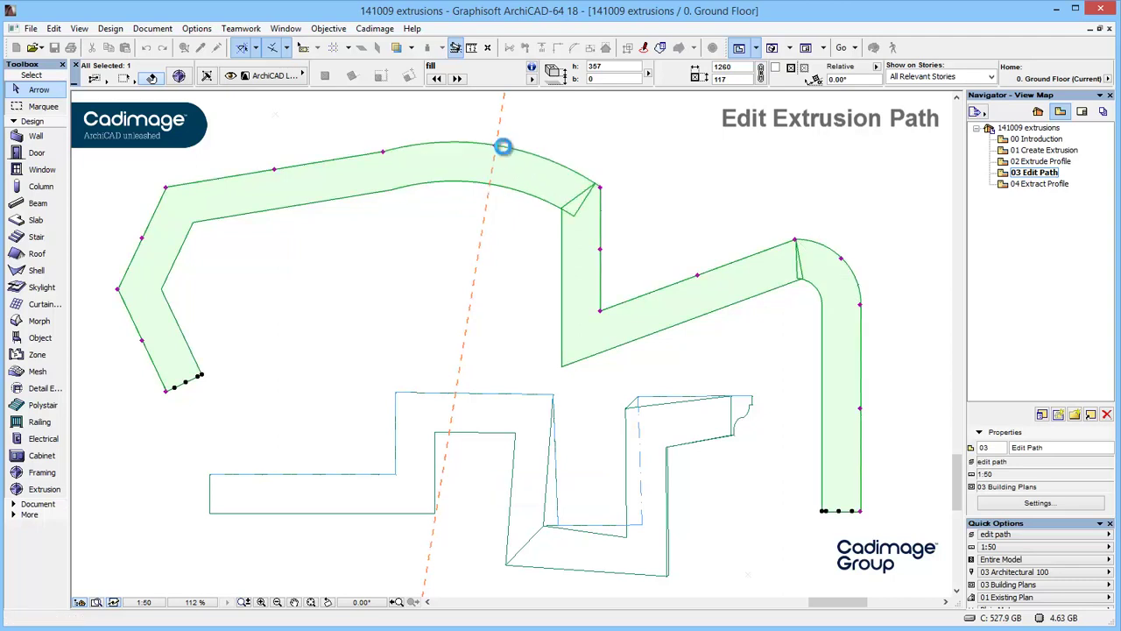
Round the middle leg's top corner and the left corner into arcs, then deselect
{"action": "left_click", "coordinate": [601, 249]}
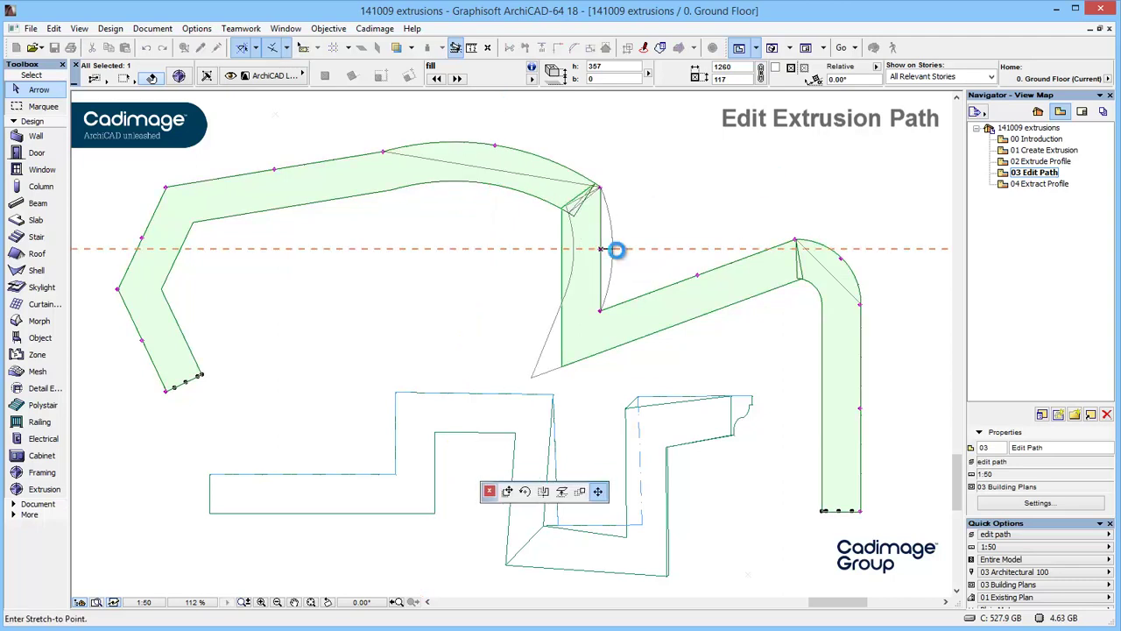
{"action": "left_click", "coordinate": [142, 239]}
{"action": "left_click", "coordinate": [131, 233]}
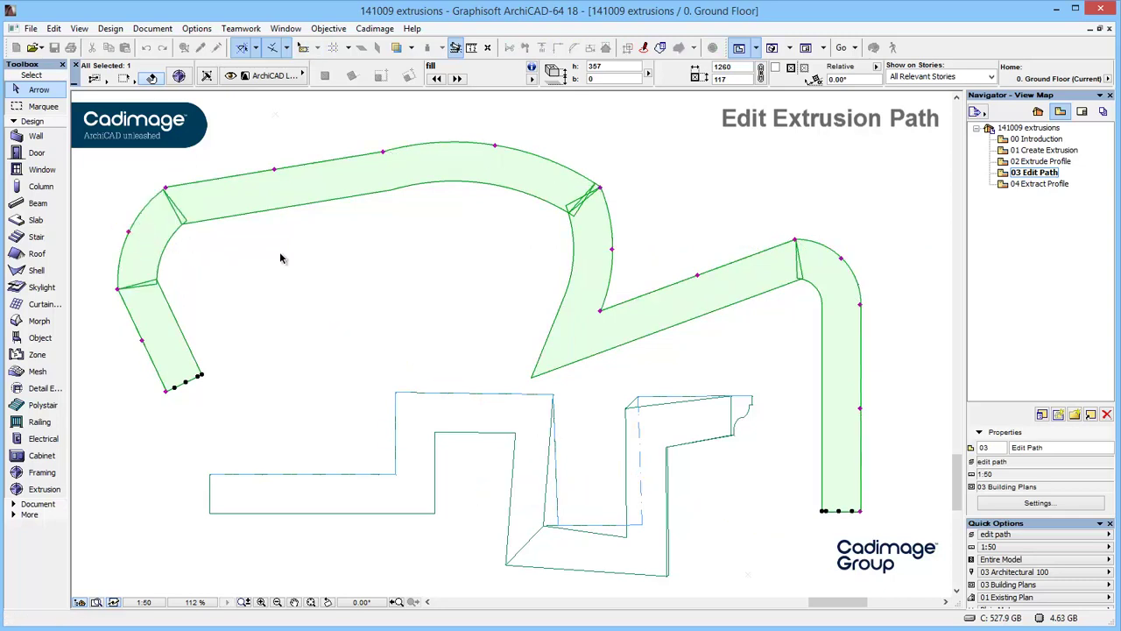
{"action": "left_click", "coordinate": [325, 275]}
In 3D, stretch the zigzag extrusion's front end and the curved extrusion's end longer
{"action": "key", "text": "F5"}
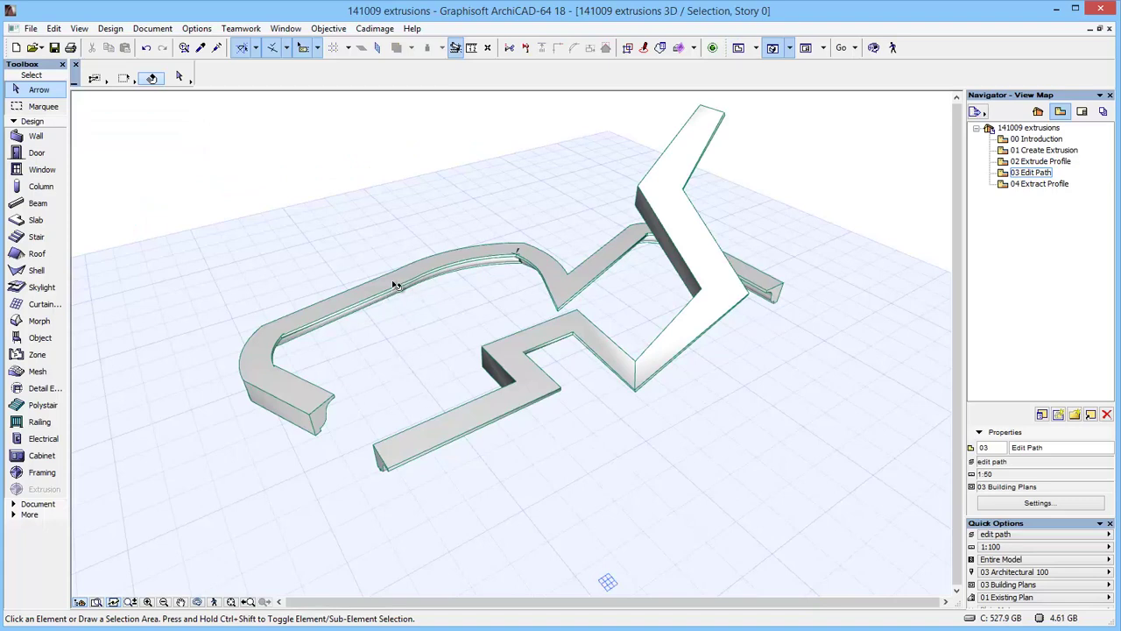
{"action": "left_click", "coordinate": [379, 462]}
{"action": "left_click", "coordinate": [379, 462]}
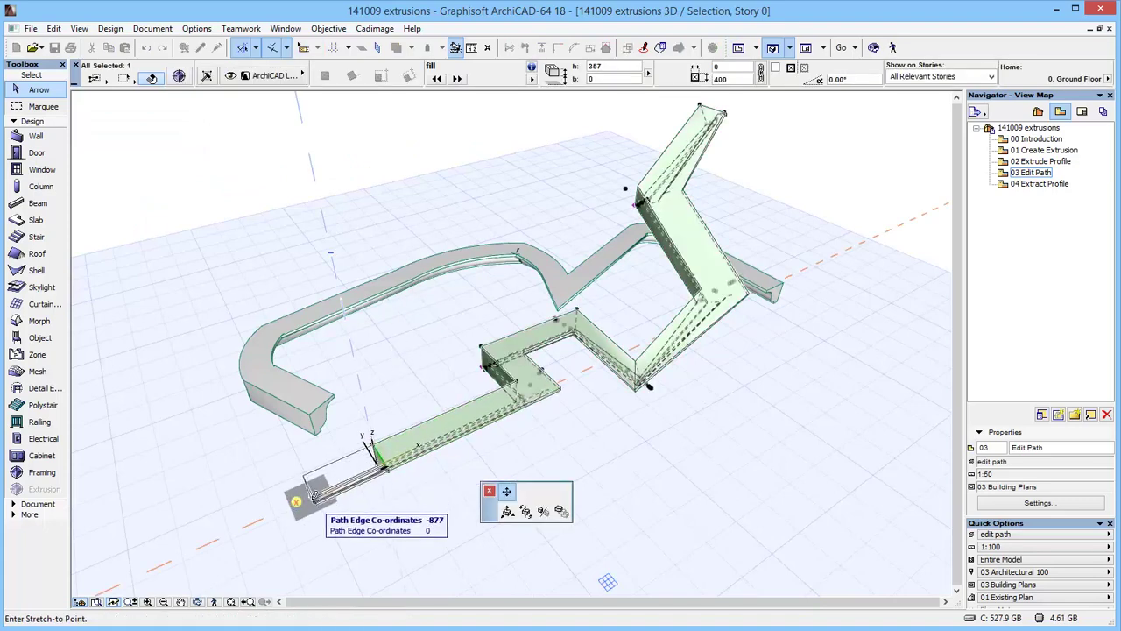
{"action": "left_click", "coordinate": [297, 501]}
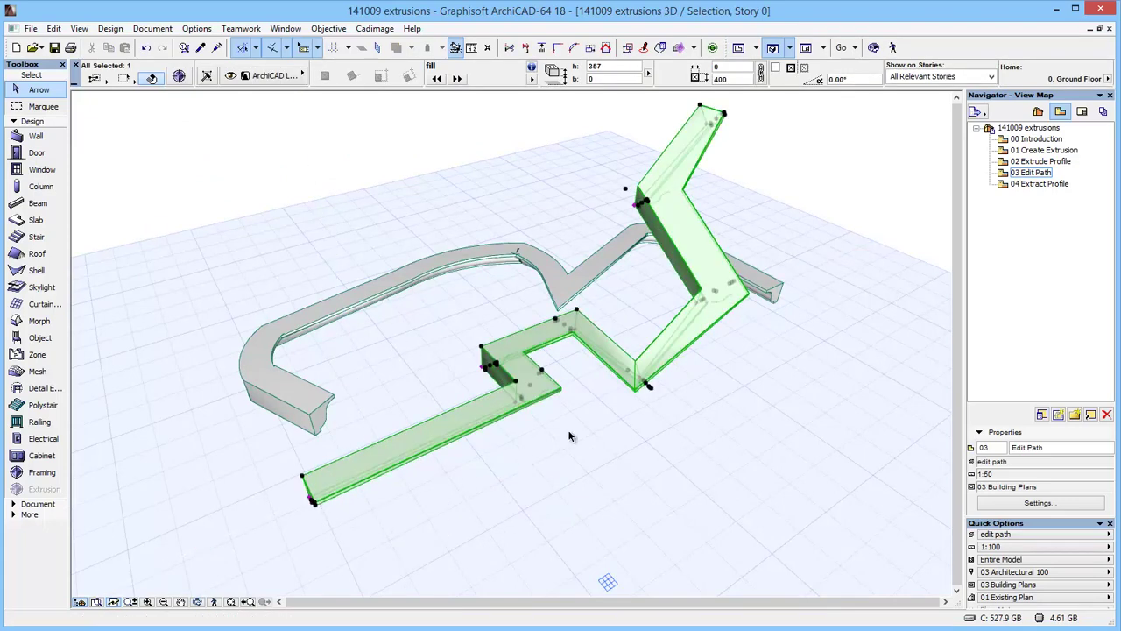
{"action": "left_click", "coordinate": [773, 289]}
{"action": "left_click", "coordinate": [772, 289]}
{"action": "left_click", "coordinate": [781, 271]}
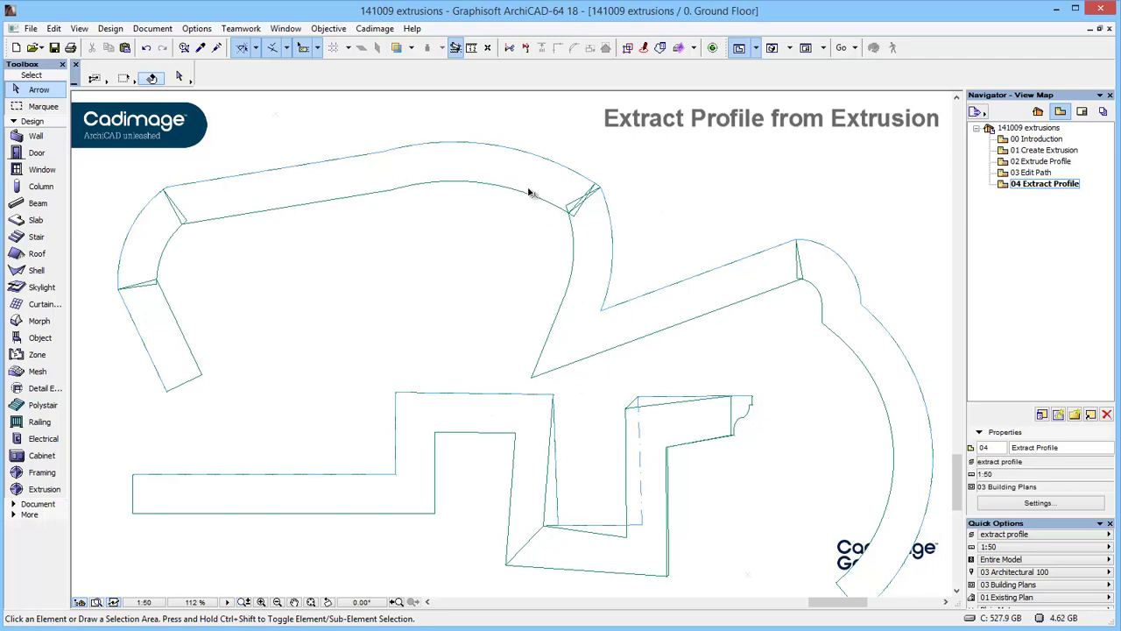
Extract the curved extrusion's profile with Objective > Component > Extract Profile and place the fill inside its loop
{"action": "left_click", "coordinate": [322, 183]}
{"action": "left_click", "coordinate": [317, 201]}
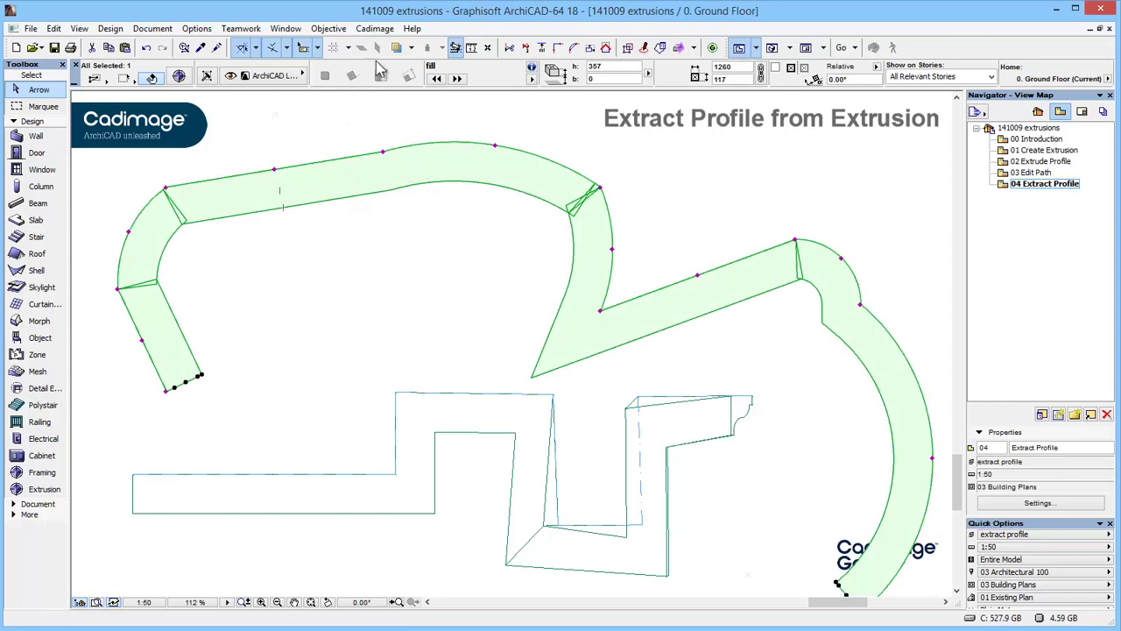
{"action": "left_click", "coordinate": [337, 34]}
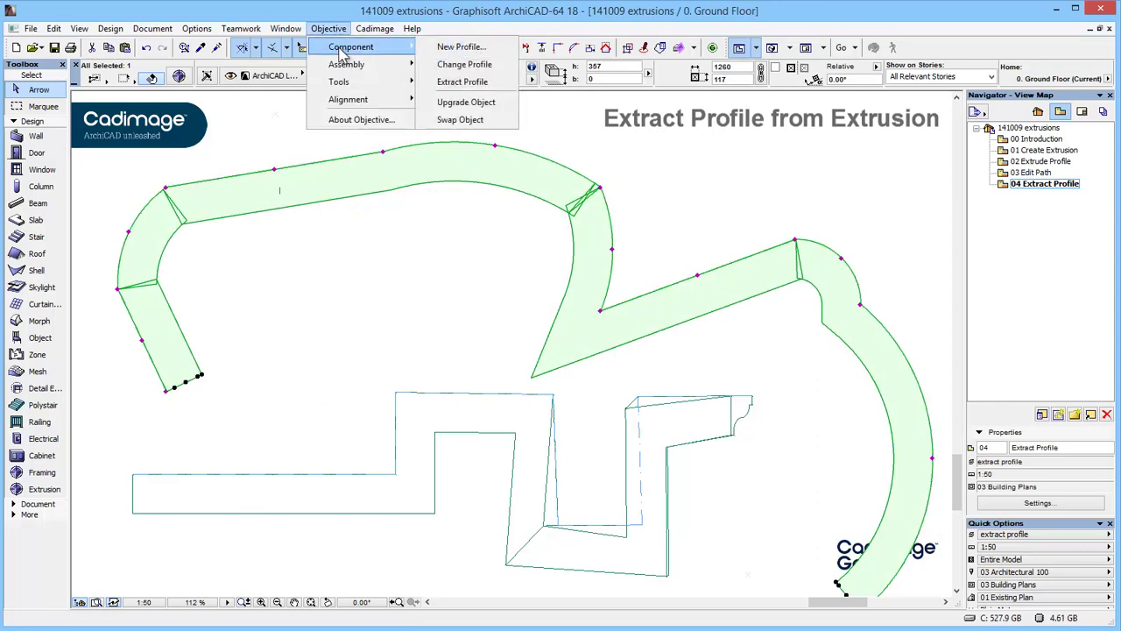
{"action": "mouse_move", "coordinate": [352, 47]}
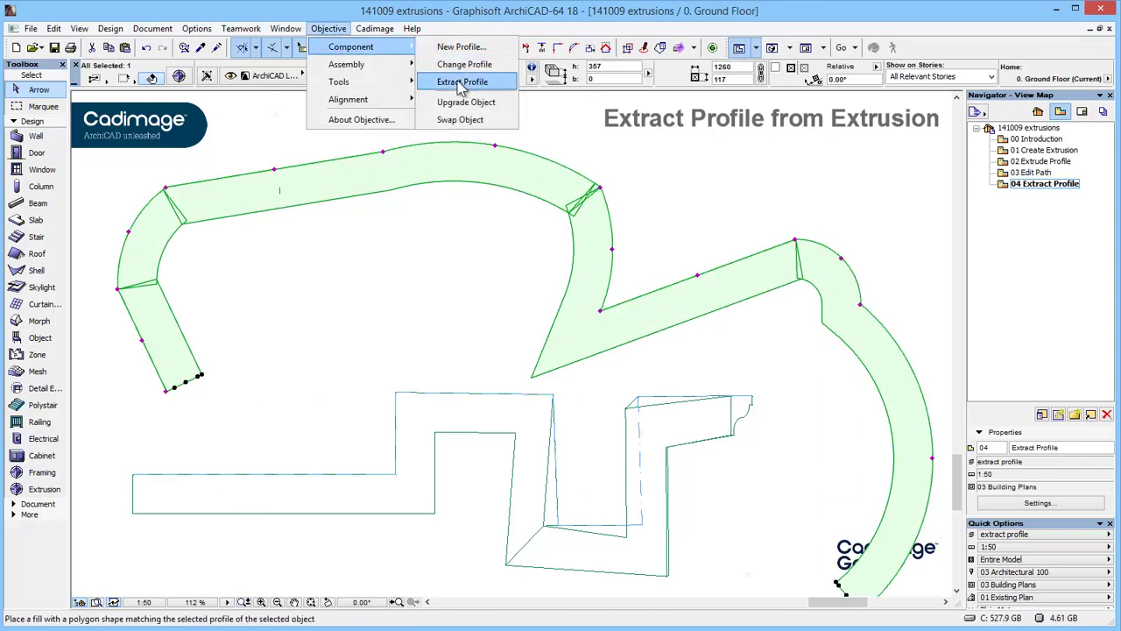
{"action": "left_click", "coordinate": [457, 83]}
{"action": "left_click", "coordinate": [401, 322]}
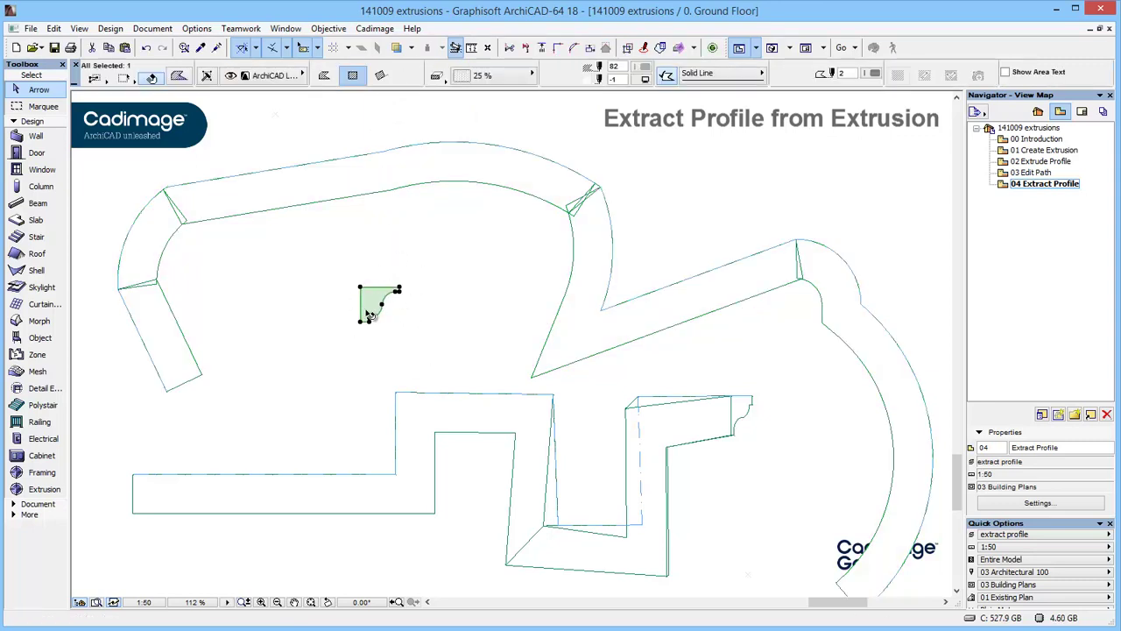
{"action": "left_click", "coordinate": [412, 320]}
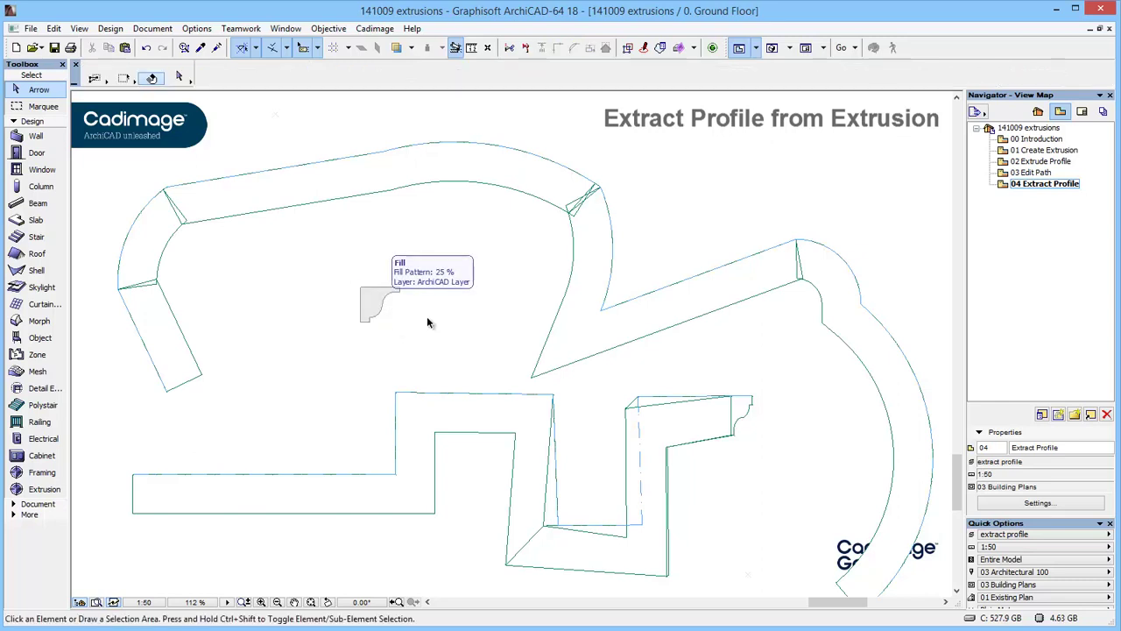